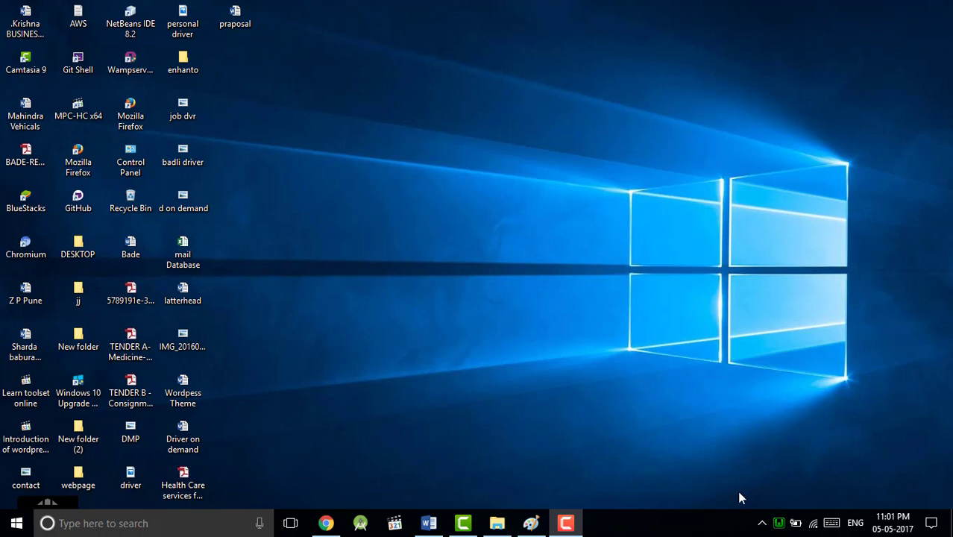
Step: Bring Chrome forward on the wp-types 'WordPress Custom Post Types' documentation page
click(566, 524)
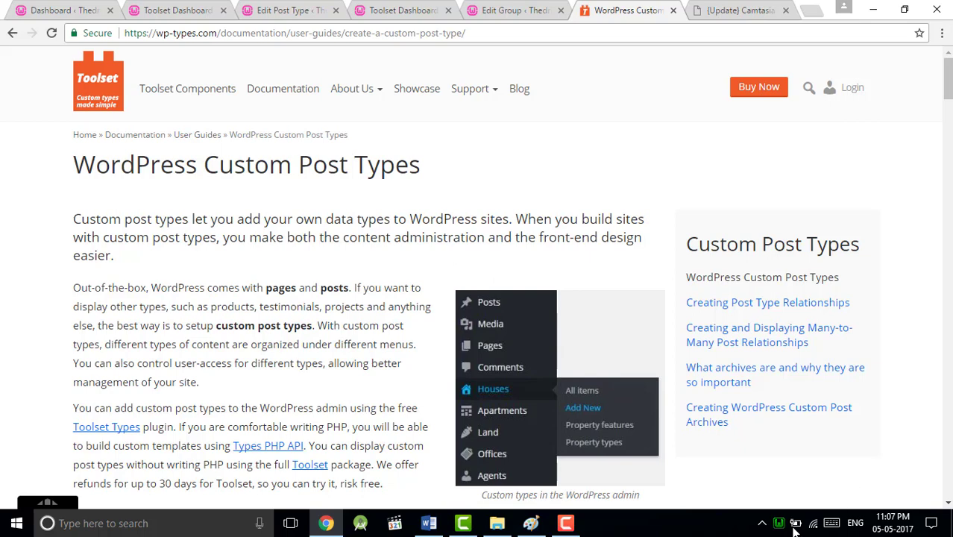
Step: Show the Employee and Student fields and taxonomies table in the 'praposal' Word document
click(429, 525)
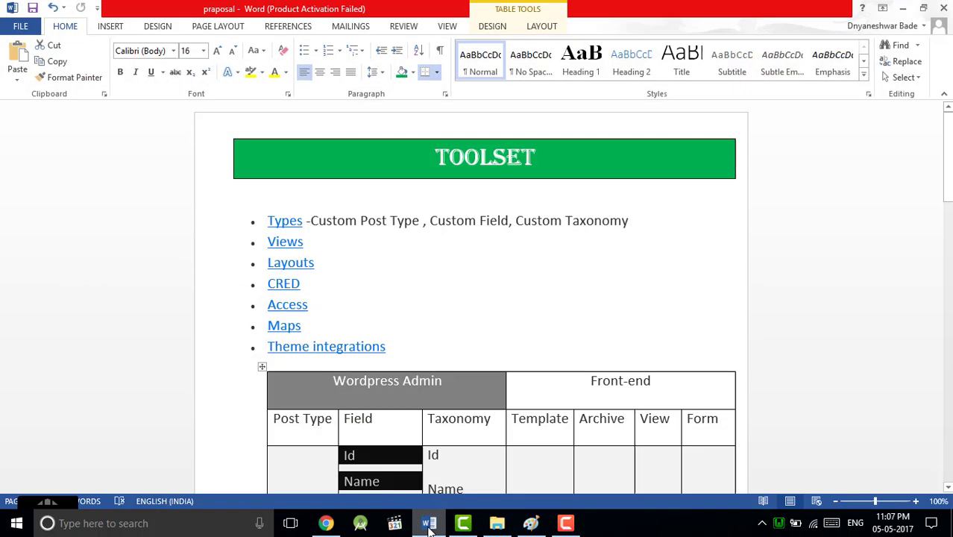
scroll(333, 253, down, 3)
scroll(333, 253, down, 3)
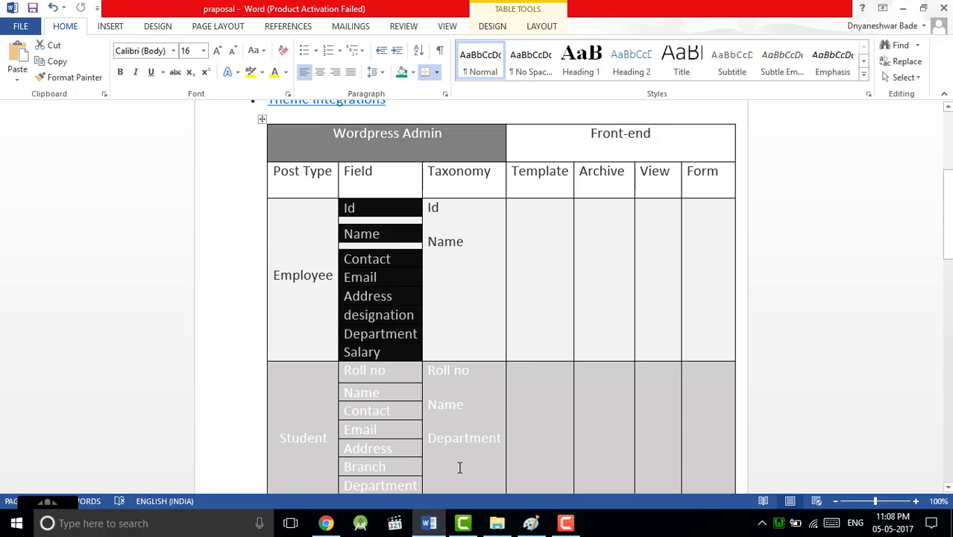
mouse_move(488, 516)
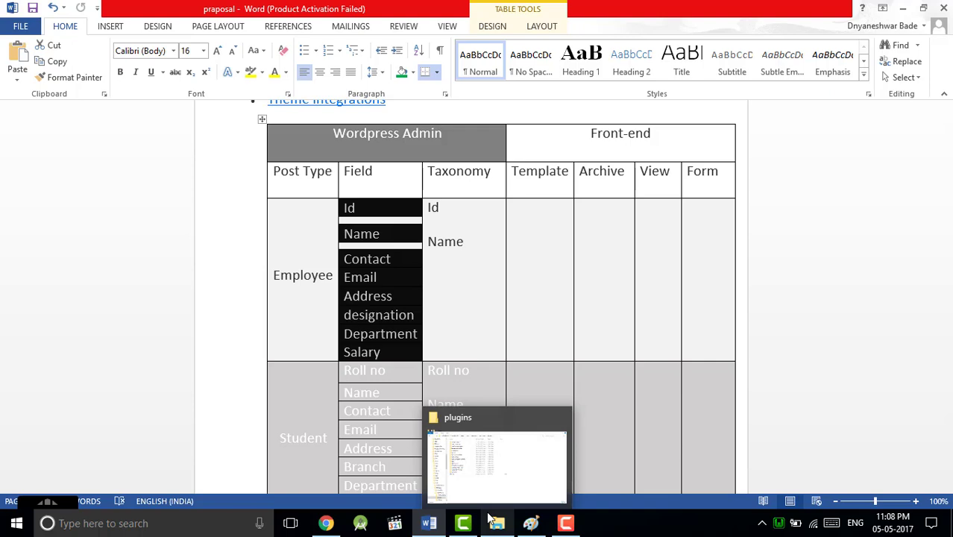
mouse_move(522, 525)
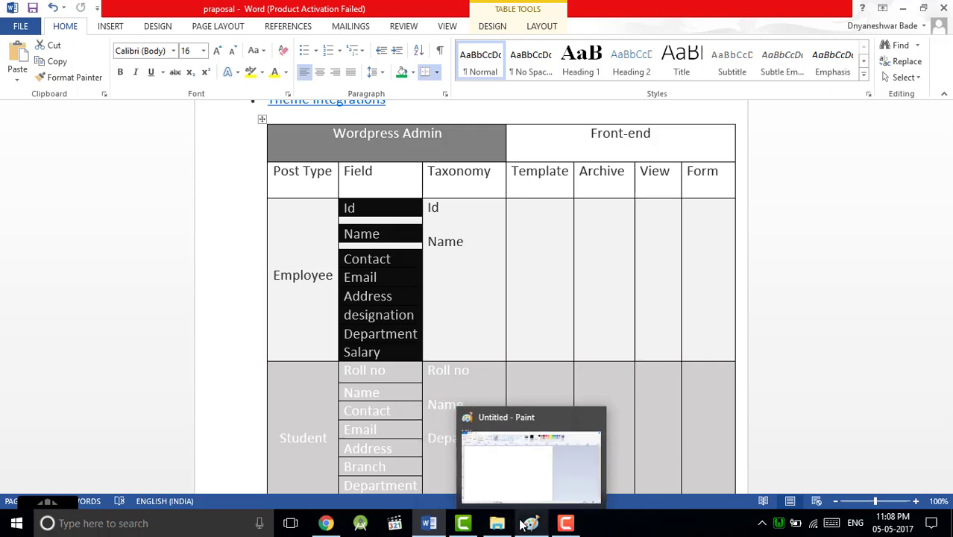
Step: Go back to Chrome, look over the WordPress dashboard, then show the Toolset Dashboard
click(325, 523)
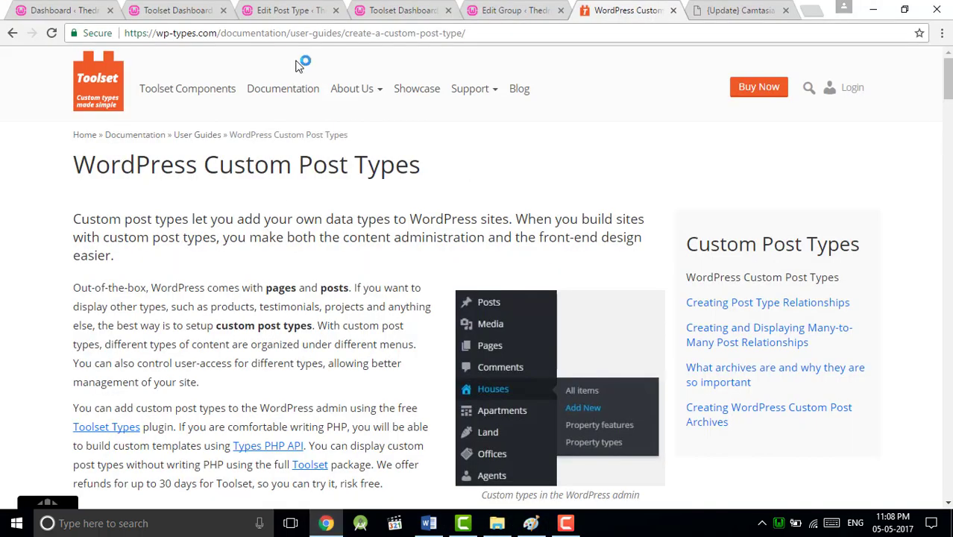
click(65, 10)
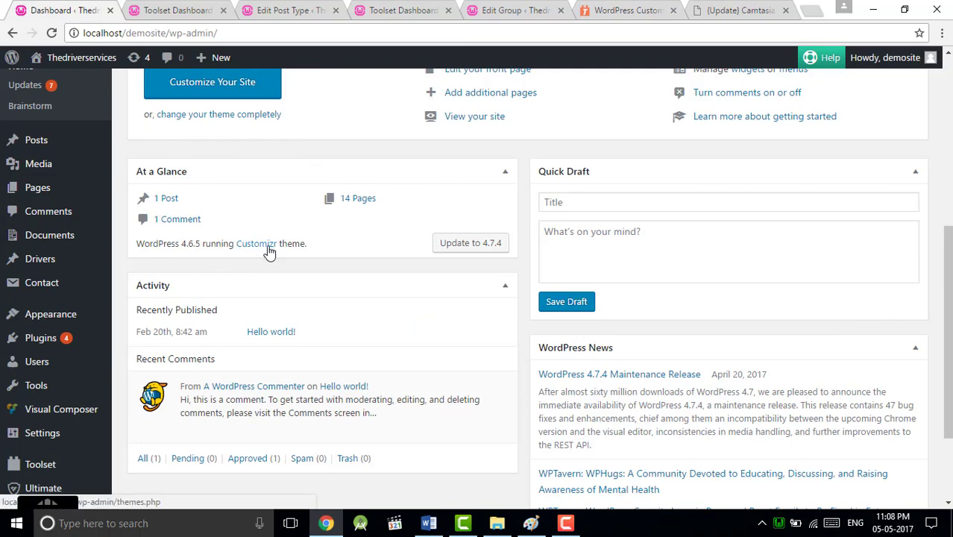
scroll(266, 249, up, 1)
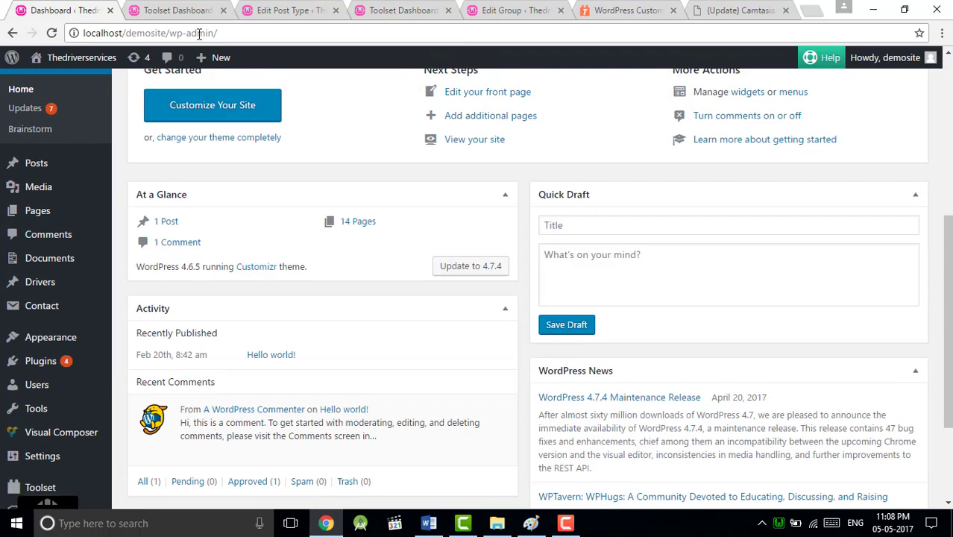
scroll(102, 357, down, 1)
scroll(102, 359, down, 1)
mouse_move(65, 446)
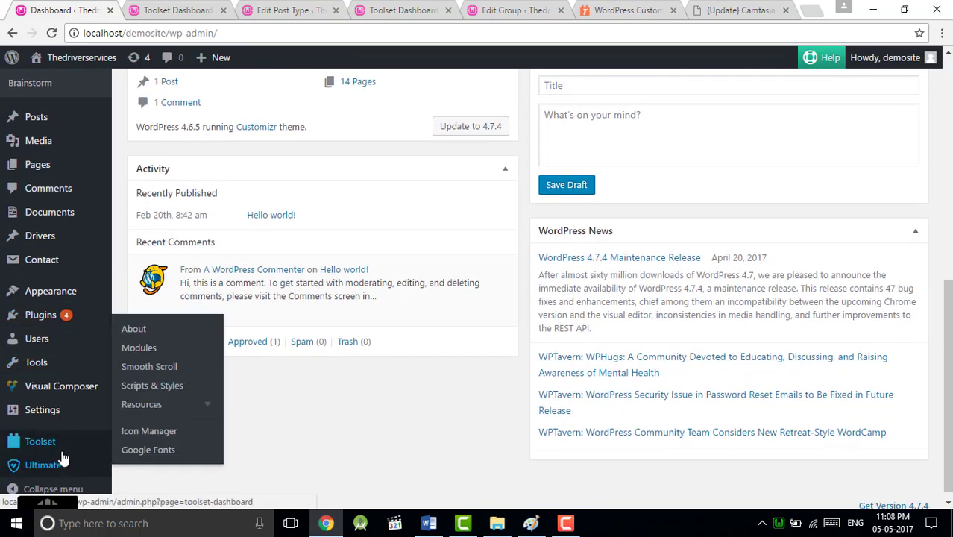
click(193, 9)
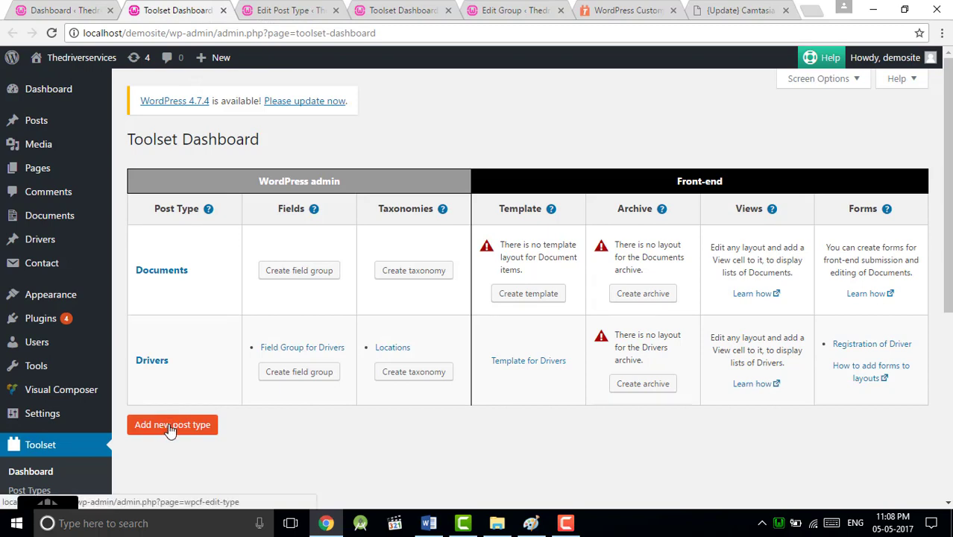
Step: Review the new Employees post type's names, then locate its row on the Toolset Dashboard
click(283, 10)
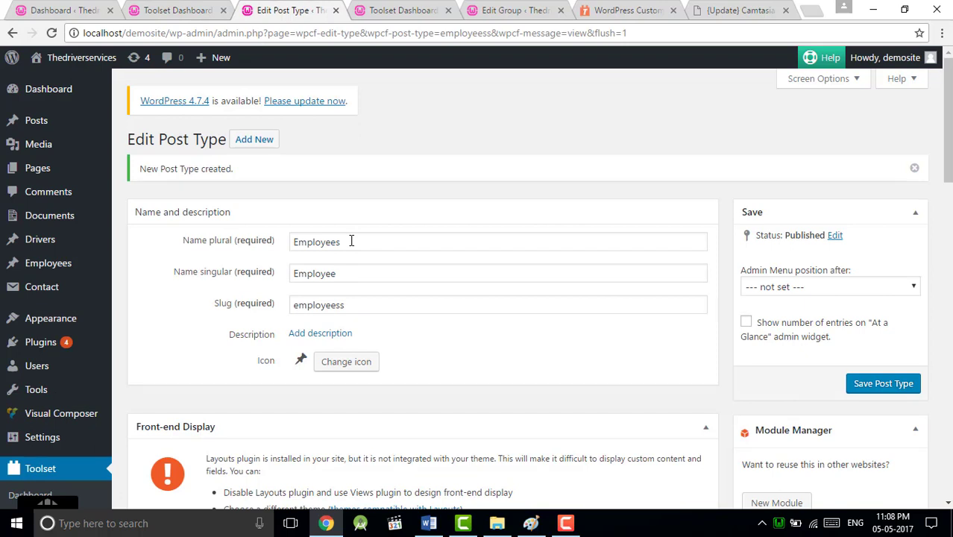
click(351, 240)
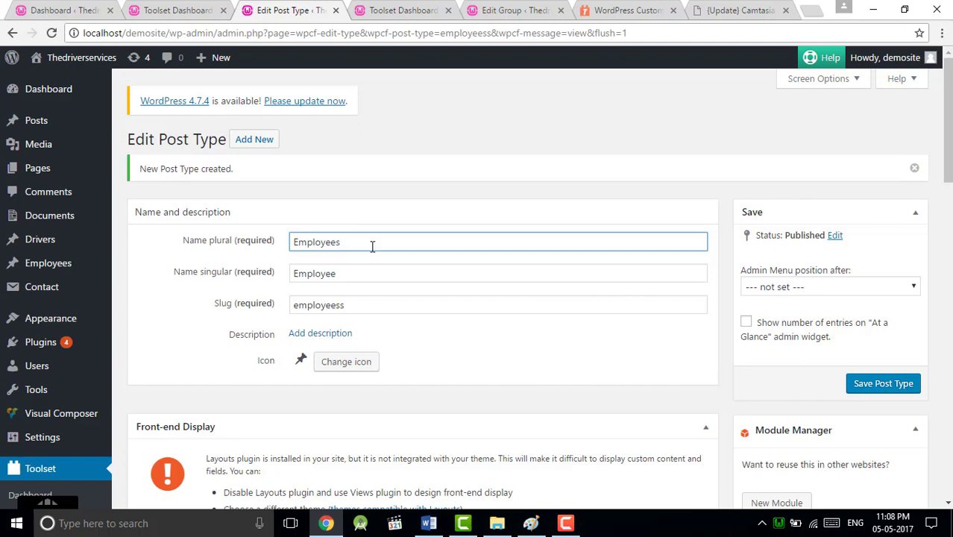
click(418, 6)
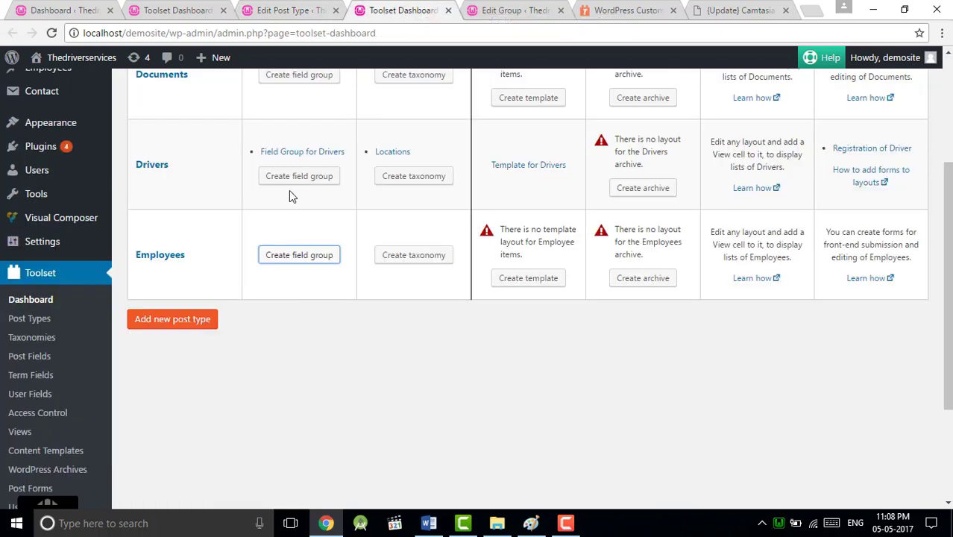
scroll(162, 267, up, 1)
scroll(166, 292, up, 2)
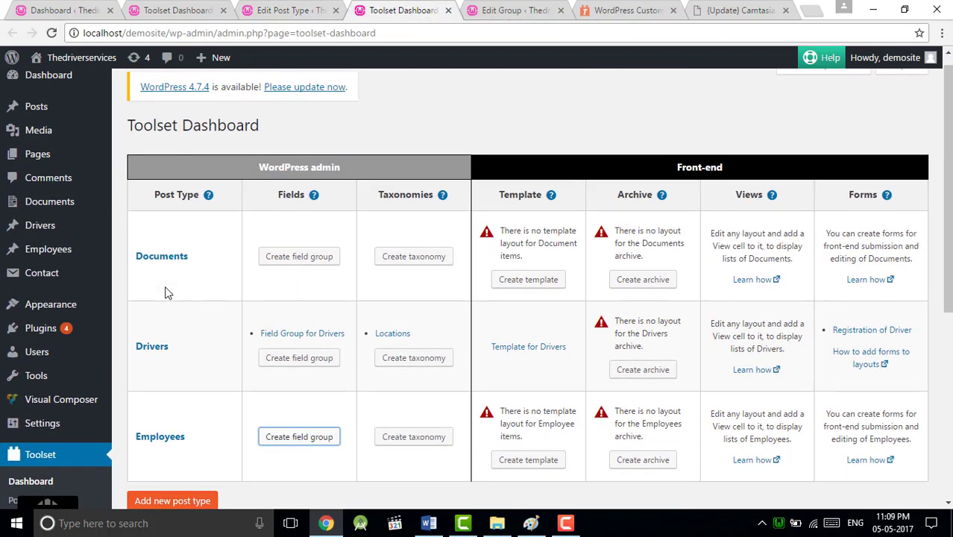
scroll(165, 291, down, 1)
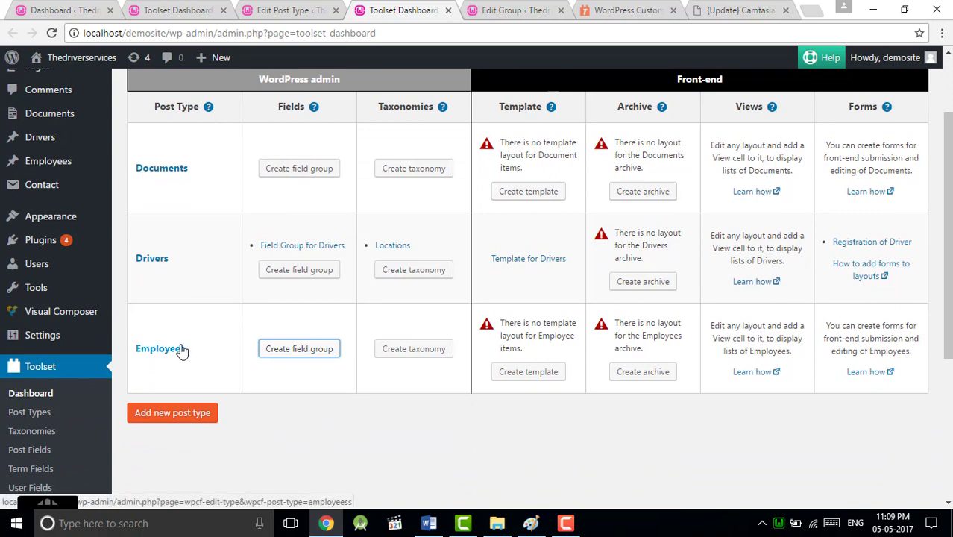
Step: Create 'Field Group for Employees' and check the planned fields in Word before adding fields
click(304, 350)
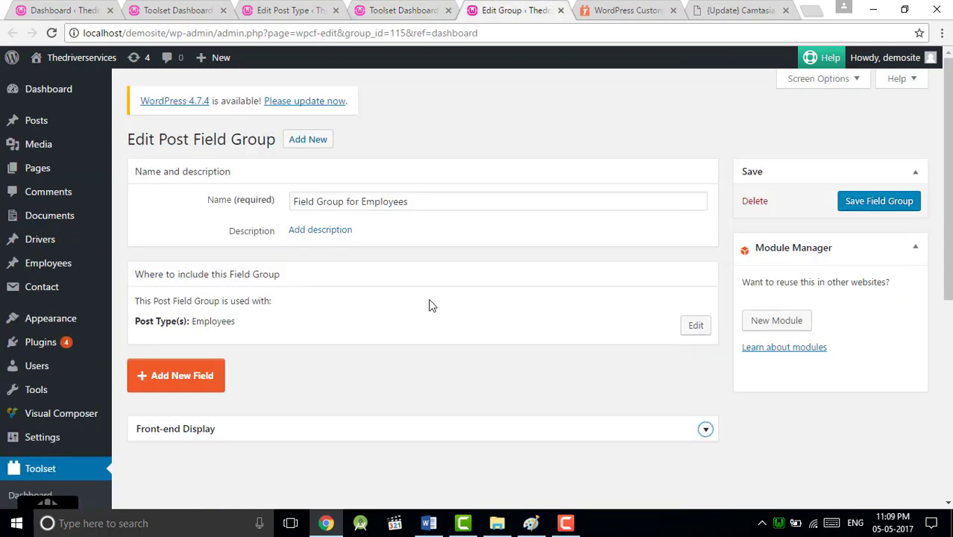
click(410, 201)
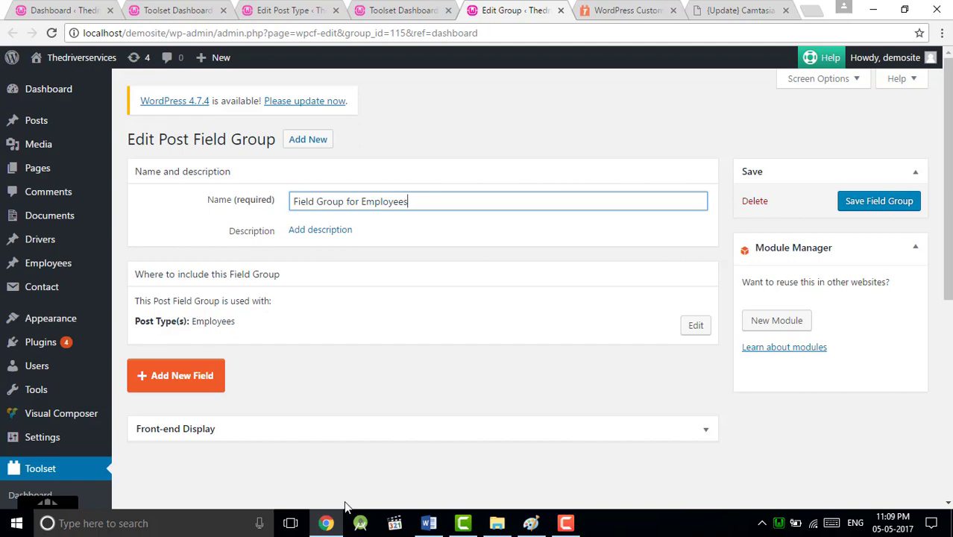
click(426, 523)
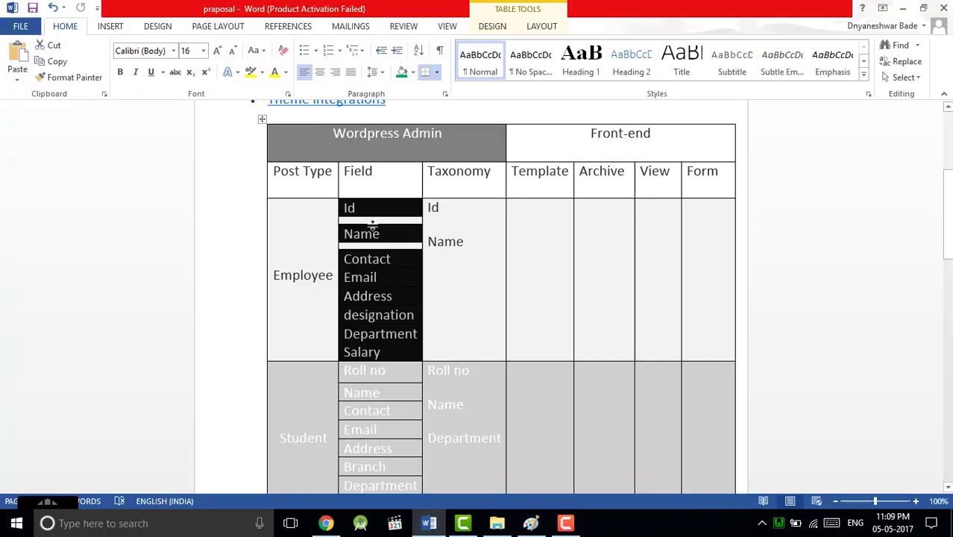
click(386, 263)
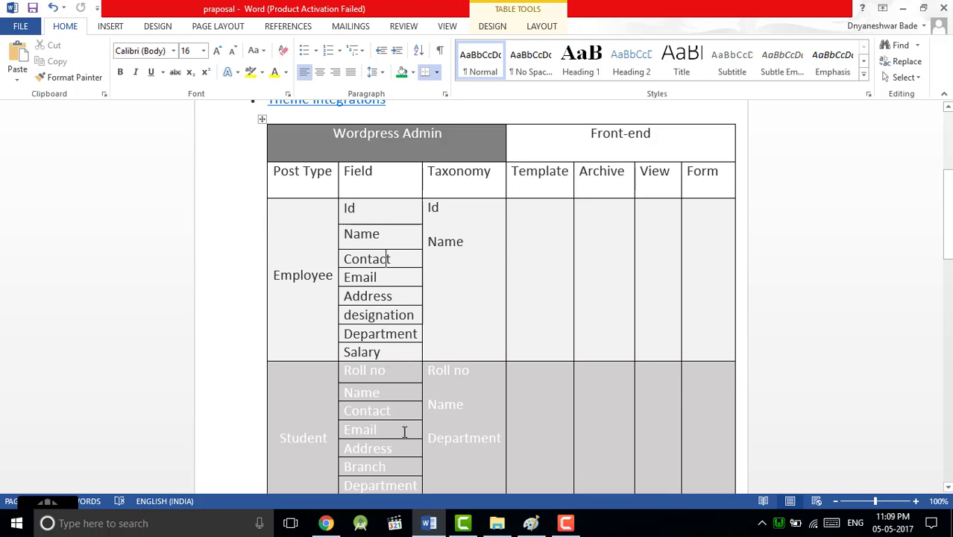
click(326, 522)
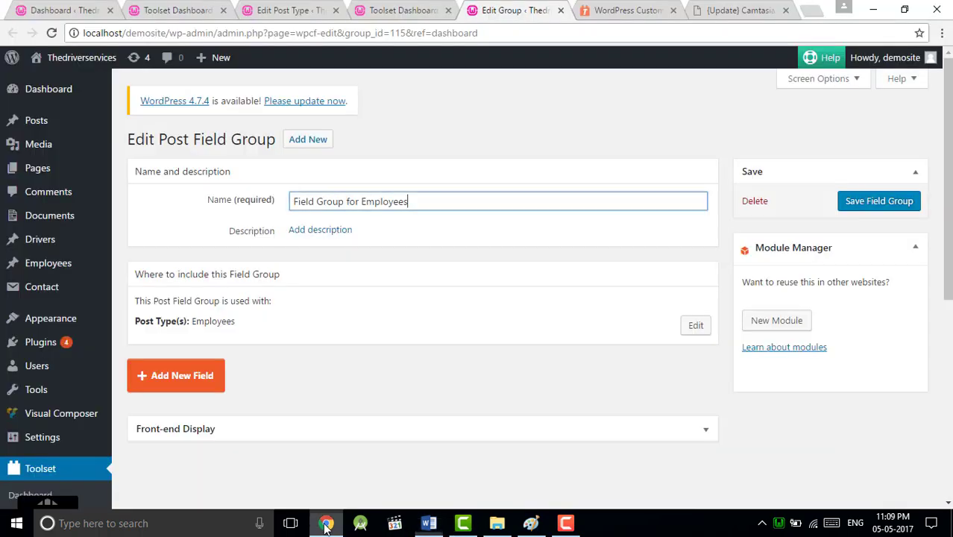
click(174, 384)
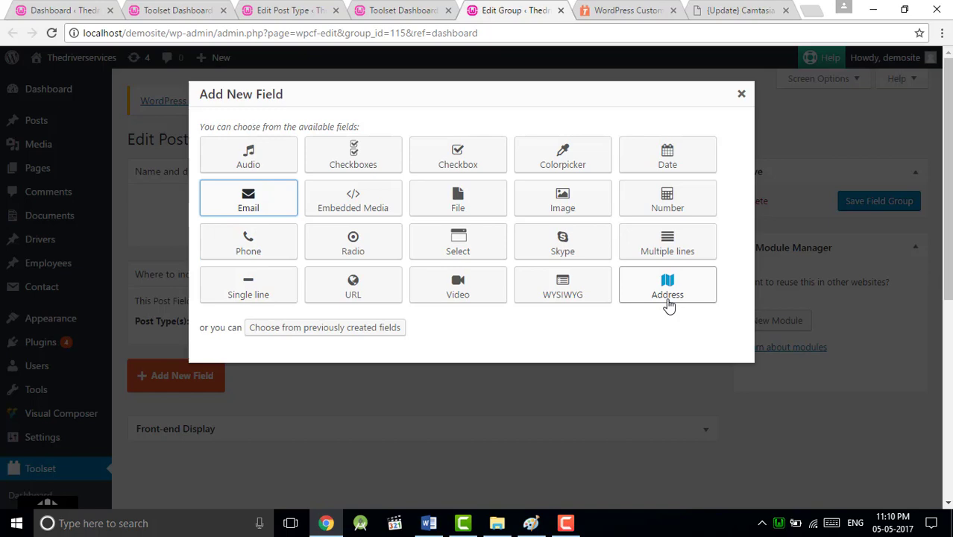
Step: Add a single-line E-Name field (slug e-name) with placeholder 'e.g john smith'
click(658, 277)
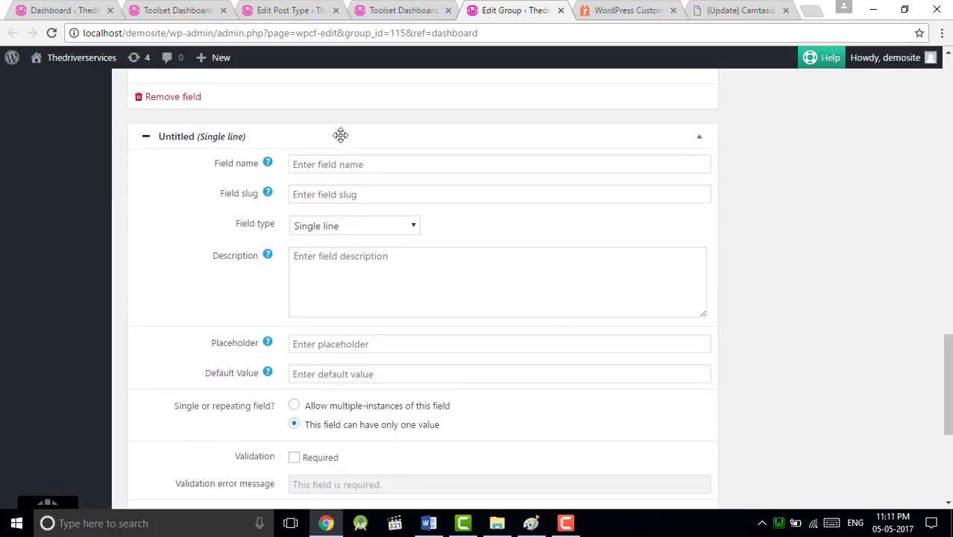
click(346, 164)
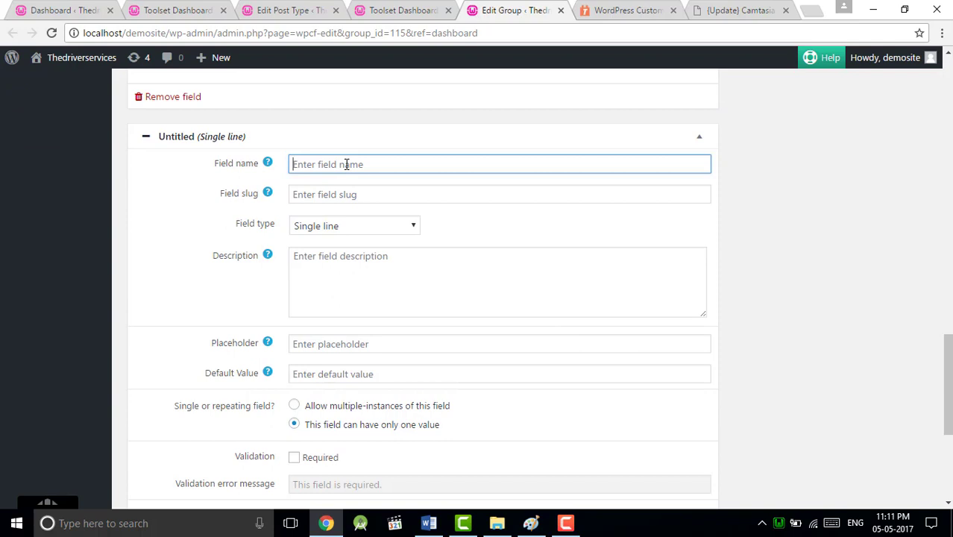
text(E)
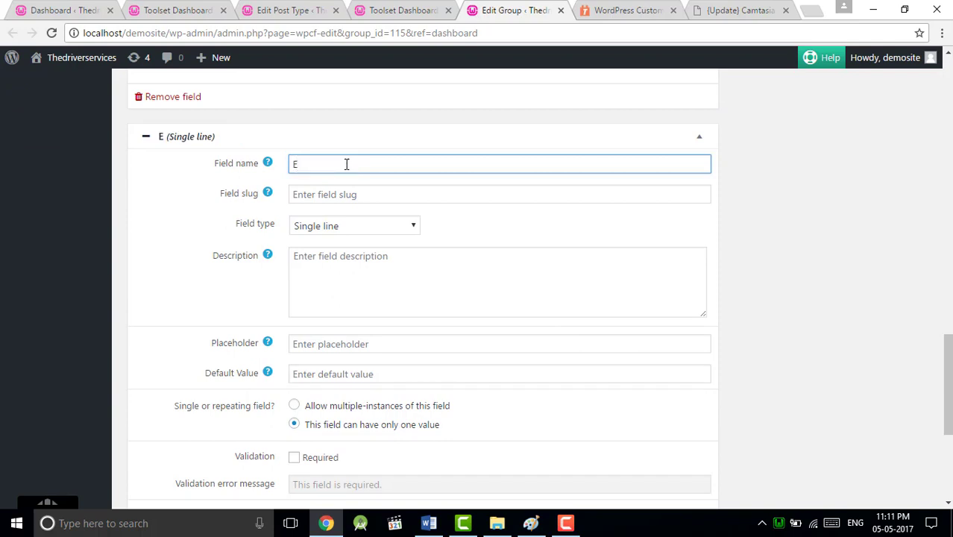
text(-Name)
click(337, 195)
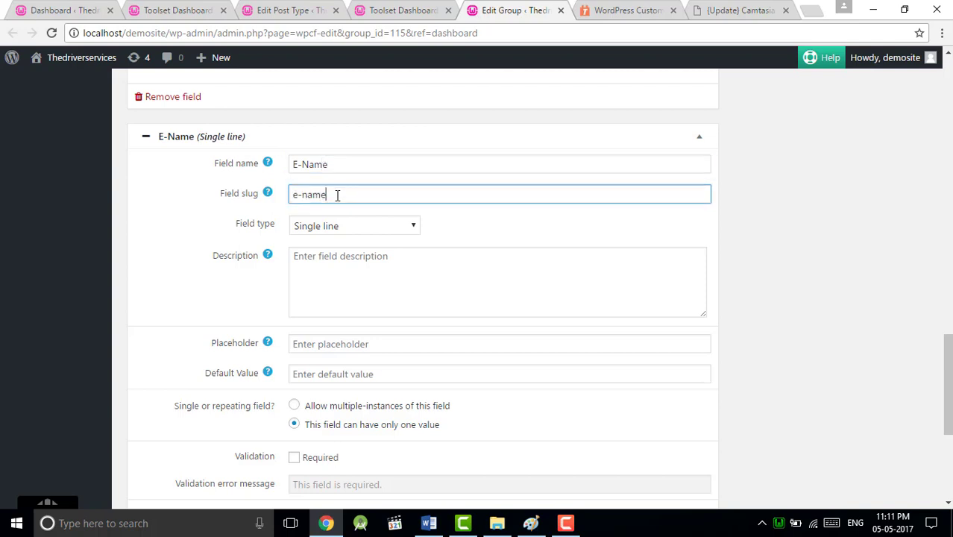
click(342, 255)
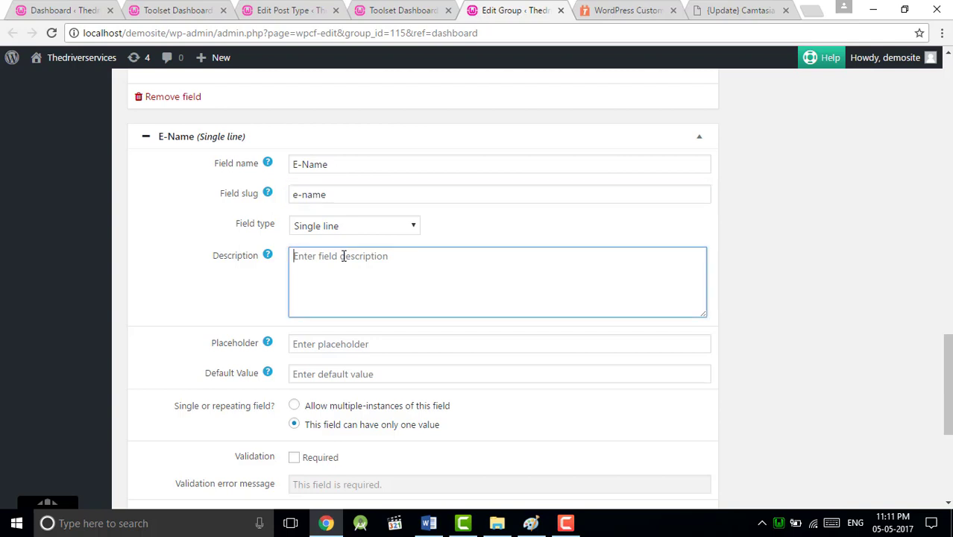
click(314, 346)
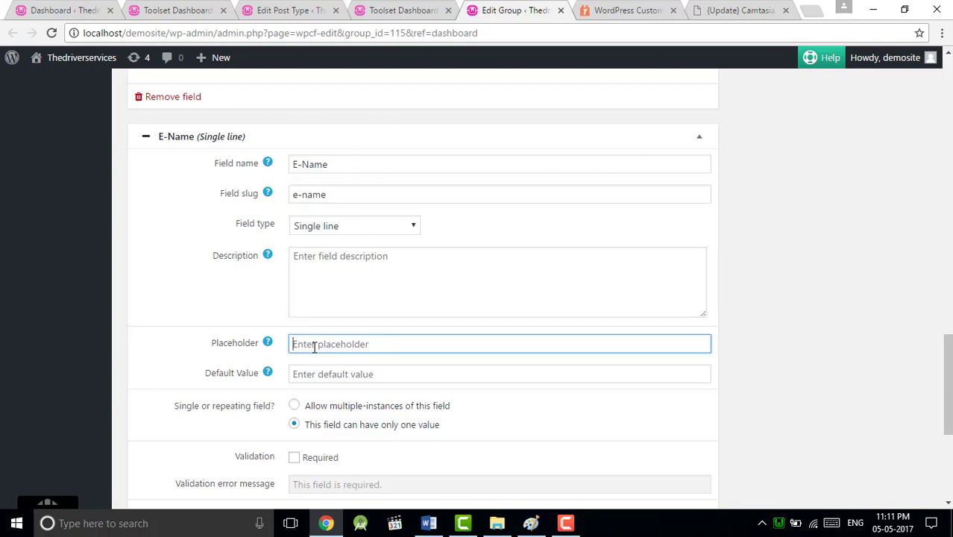
text(e.g john smith)
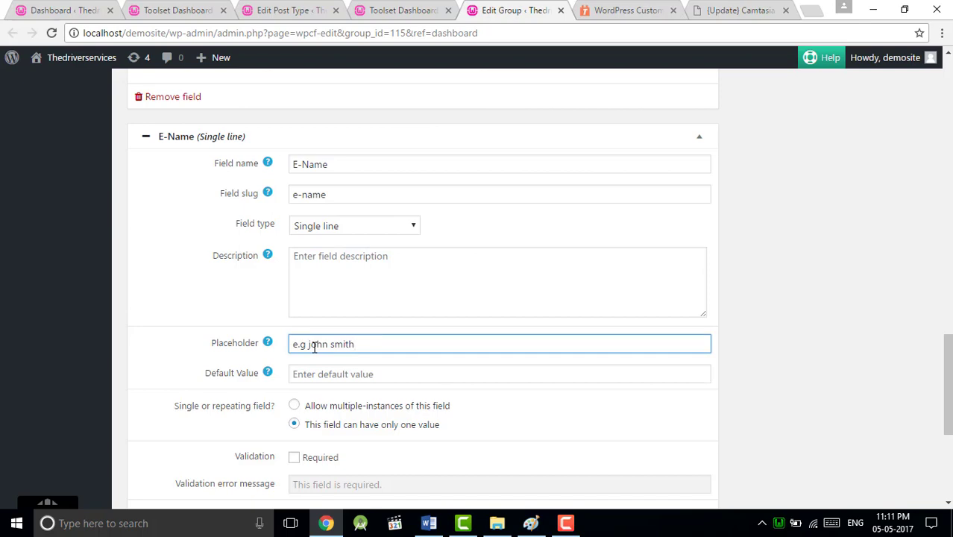
scroll(296, 390, down, 4)
scroll(295, 391, up, 5)
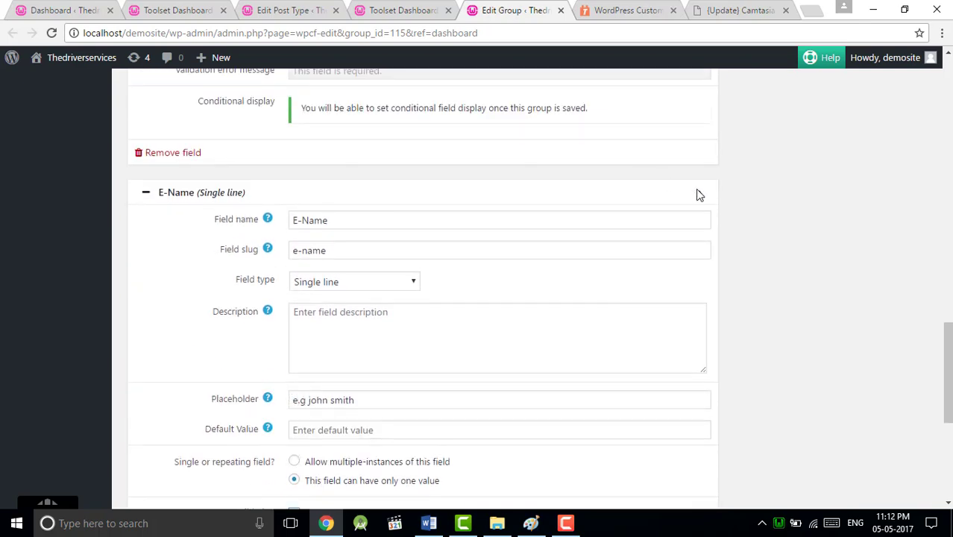
click(698, 191)
Step: Name the phone field Contac-E, give it placeholder 'Mobile no', and make it required
scroll(529, 179, up, 2)
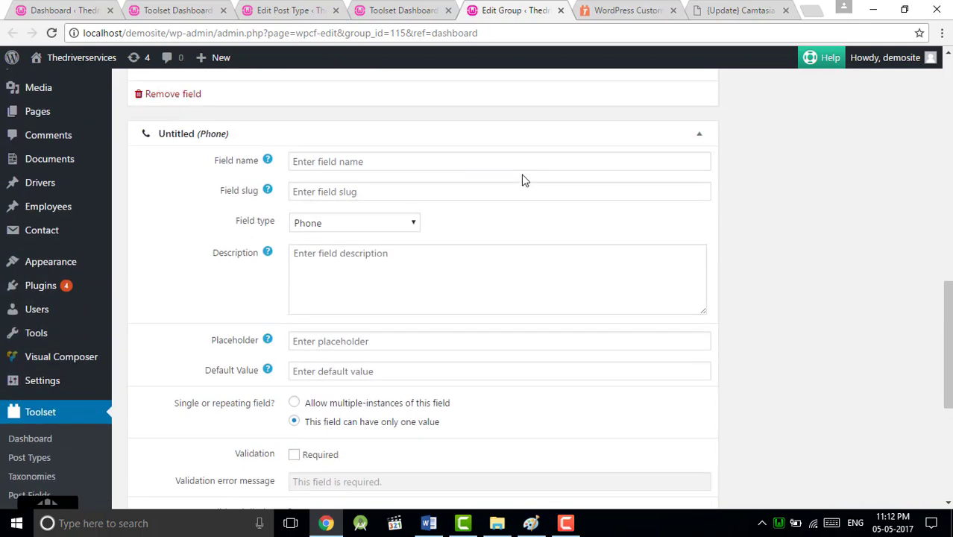
click(342, 274)
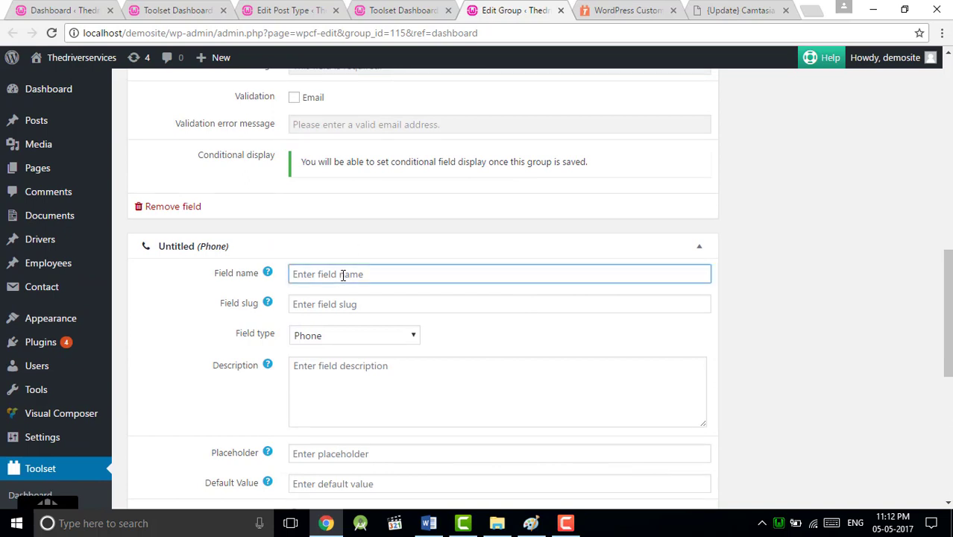
text(Conta)
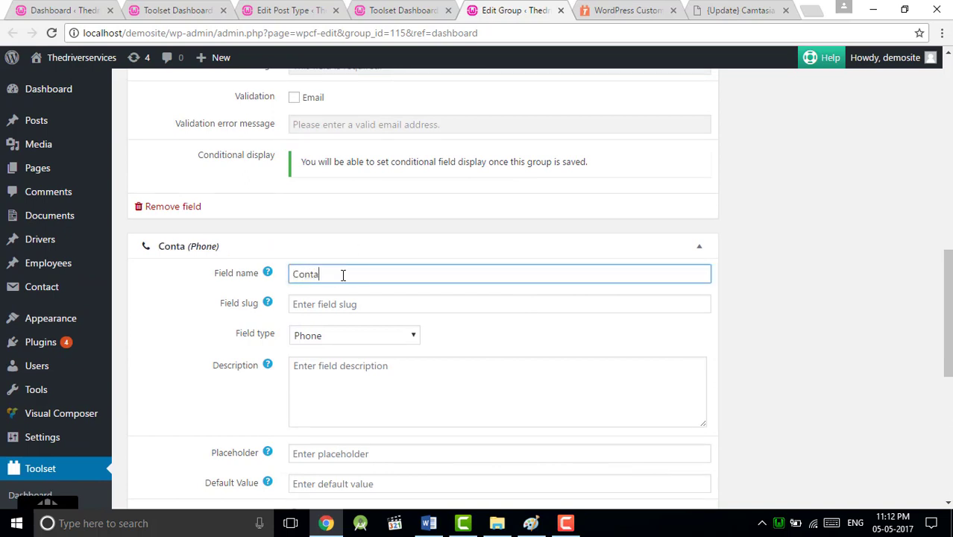
text(c-E)
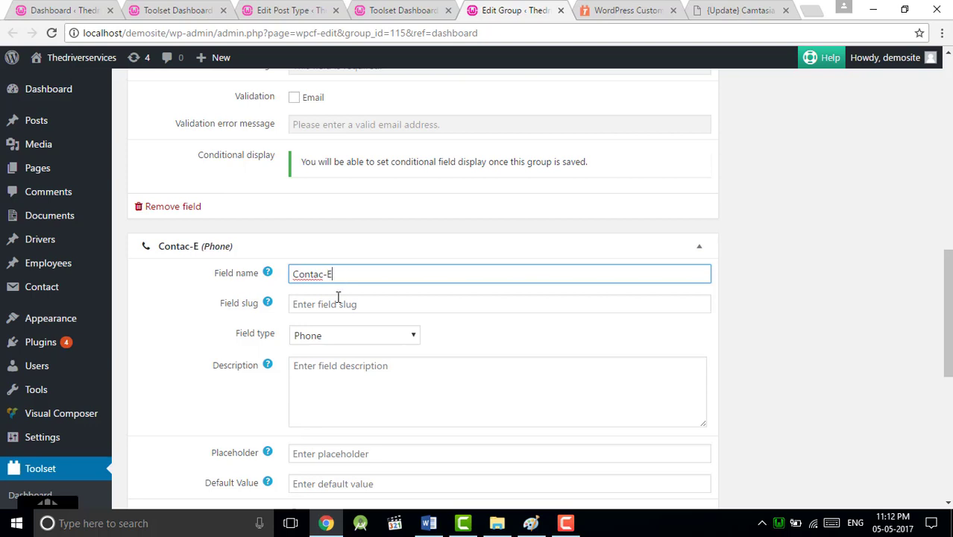
click(338, 297)
scroll(329, 364, down, 2)
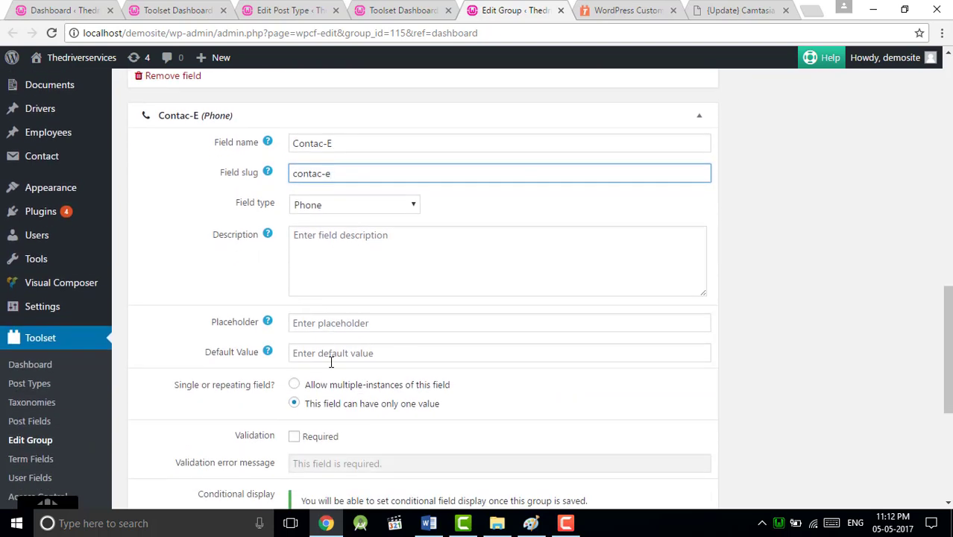
click(339, 322)
text(M)
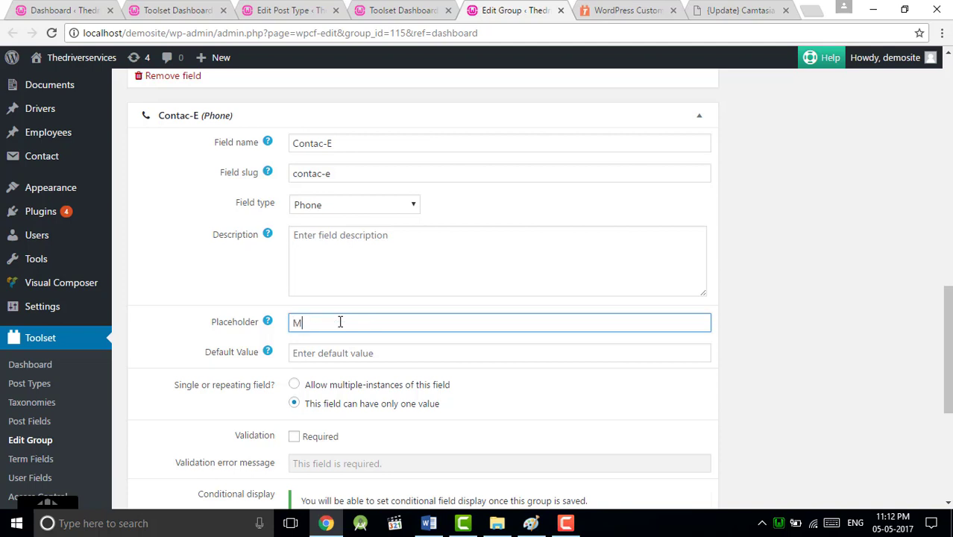
text(obile no)
scroll(297, 388, down, 2)
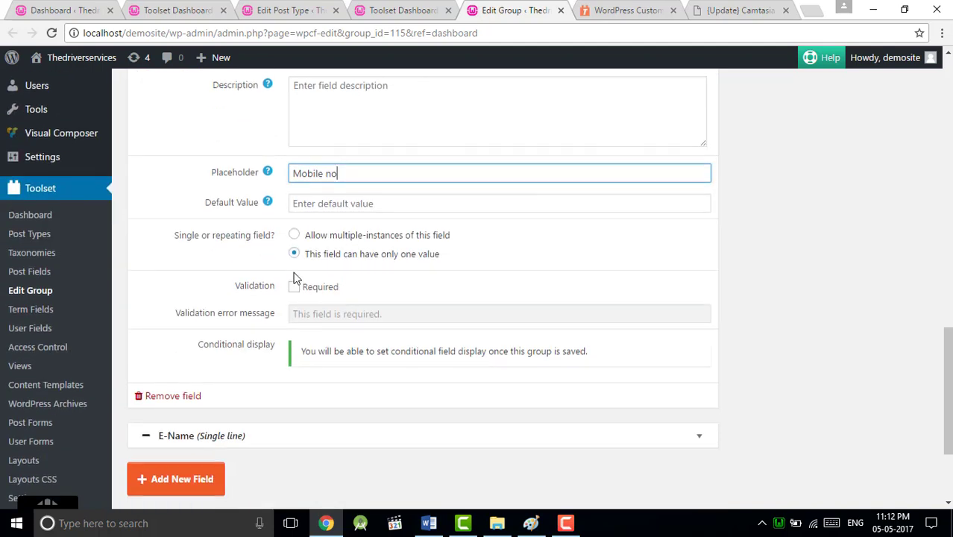
click(294, 287)
scroll(293, 290, up, 3)
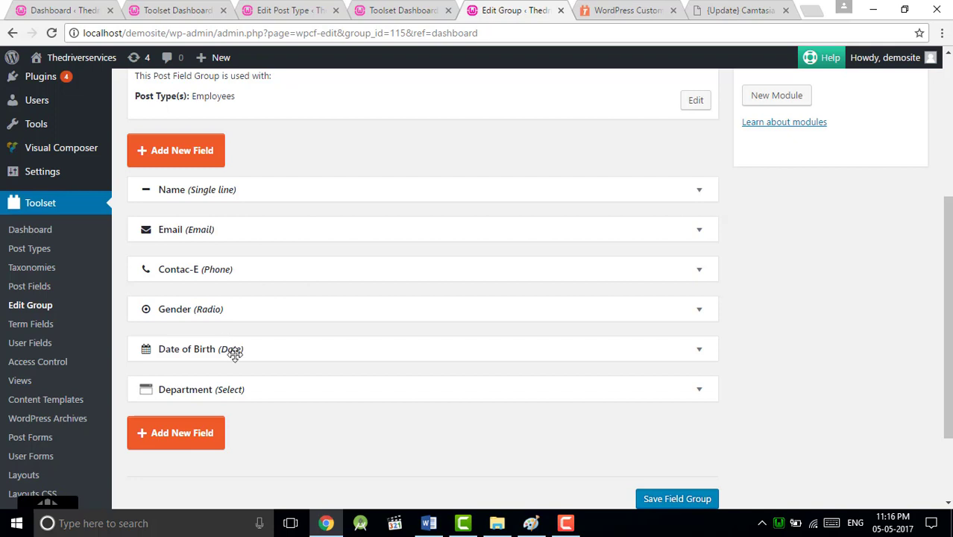
Step: Save the Employees field group and begin a new taxonomy for the Employees post type
scroll(234, 351, down, 1)
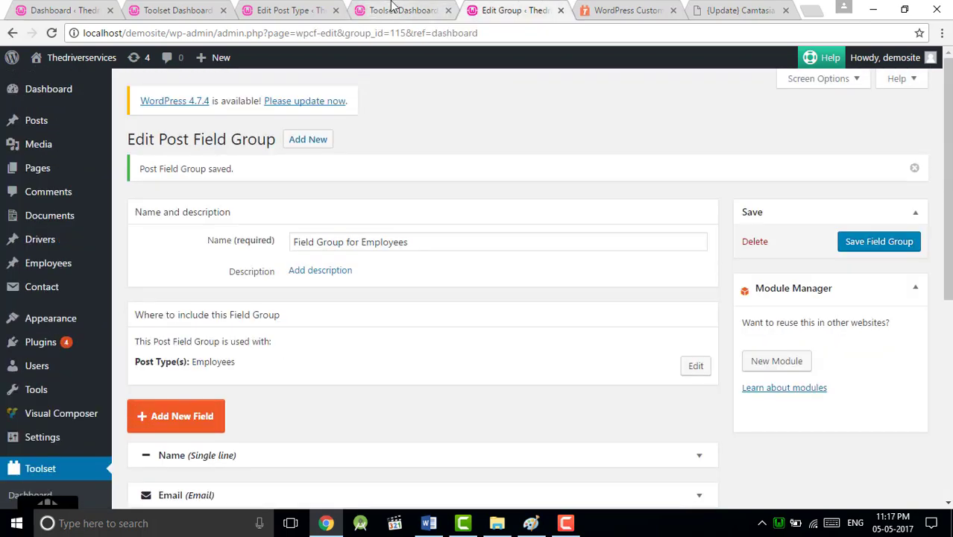
click(393, 10)
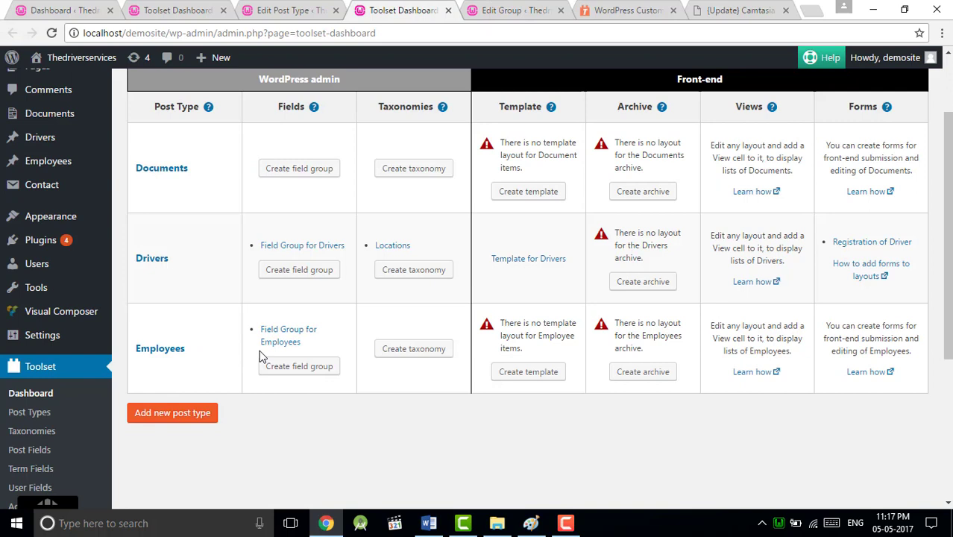
click(402, 351)
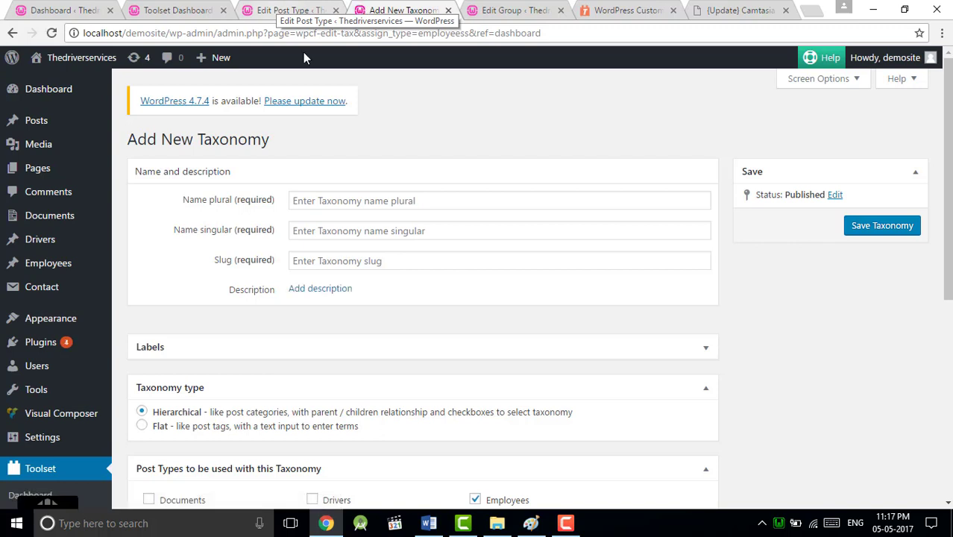
Step: Name the taxonomy Departments (singular Departments, slug departmen) and save it
click(332, 201)
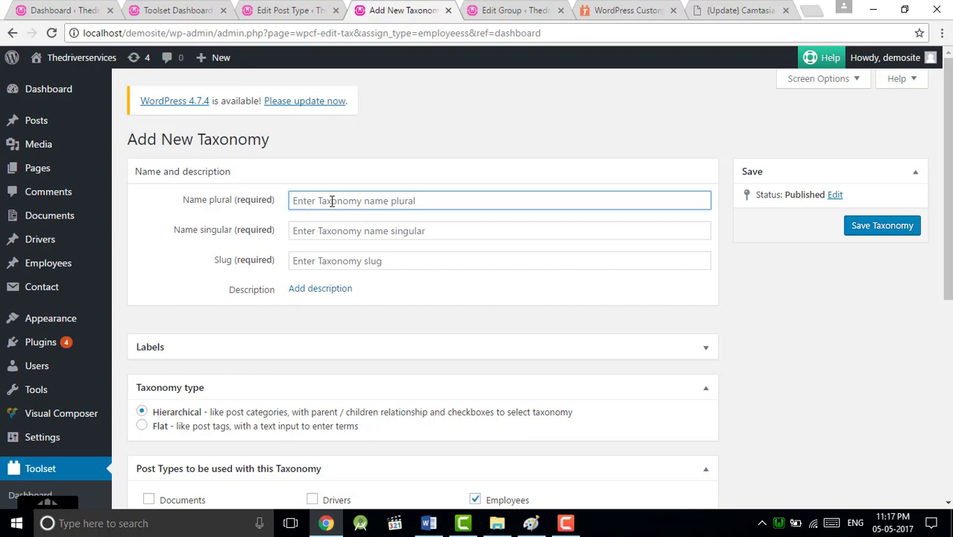
text(De)
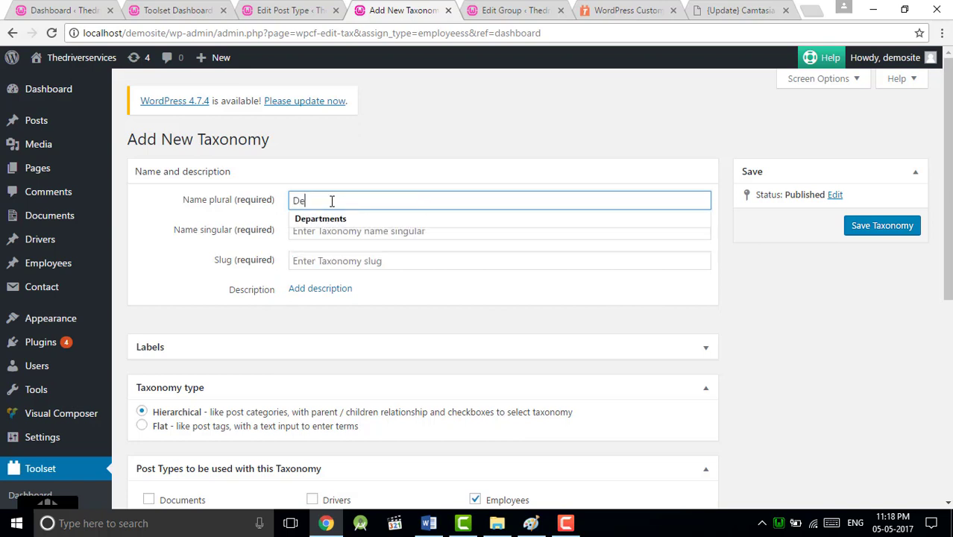
click(330, 219)
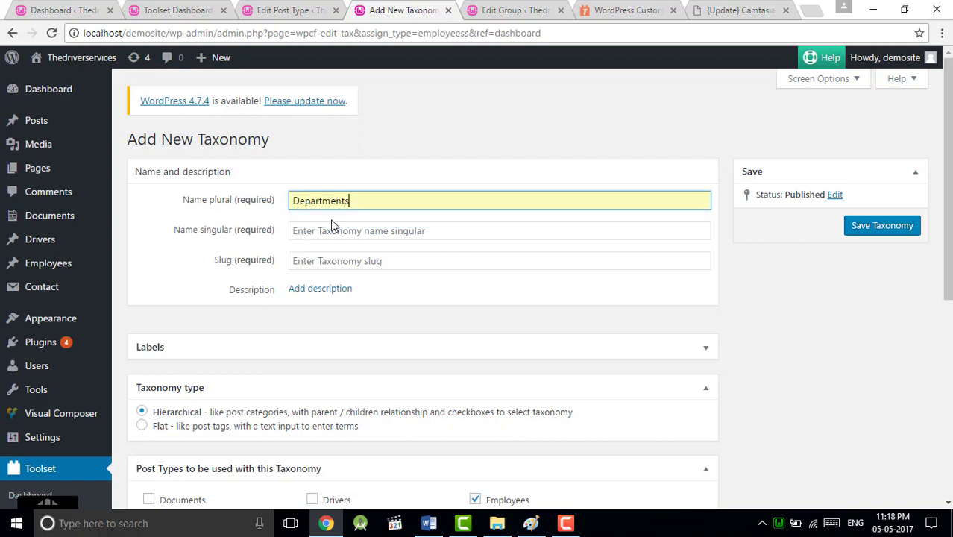
click(333, 259)
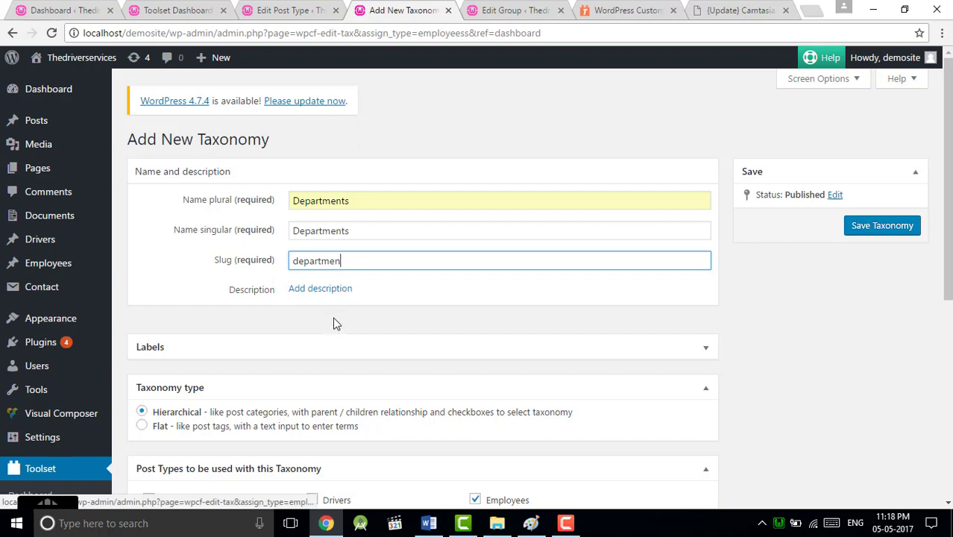
click(881, 225)
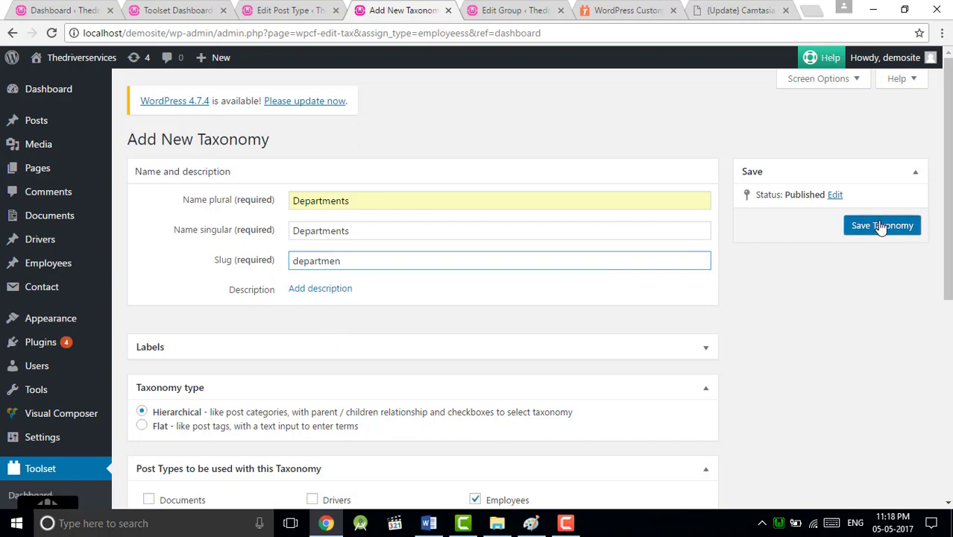
Step: From the Toolset Dashboard, open the Employees list of all items
click(177, 11)
scroll(342, 280, down, 1)
scroll(342, 280, down, 3)
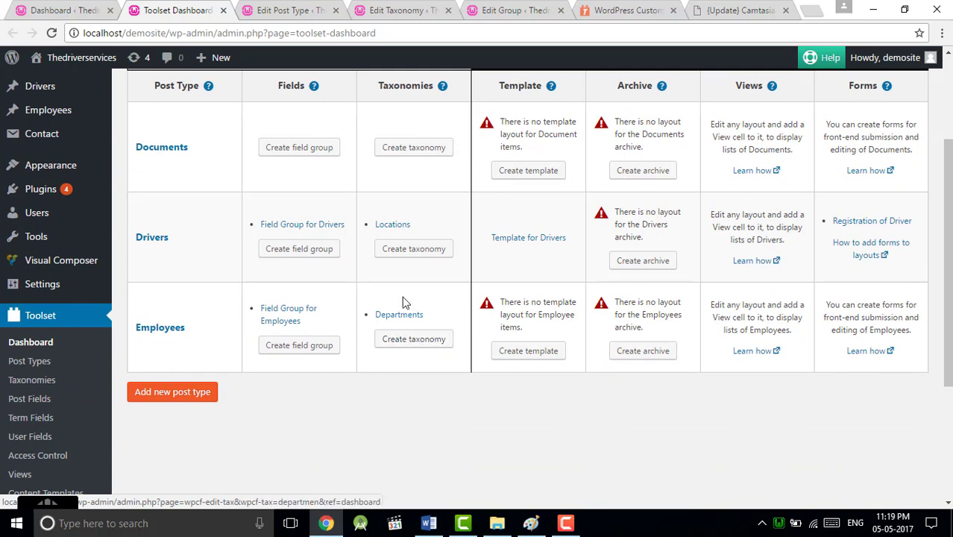
mouse_move(47, 261)
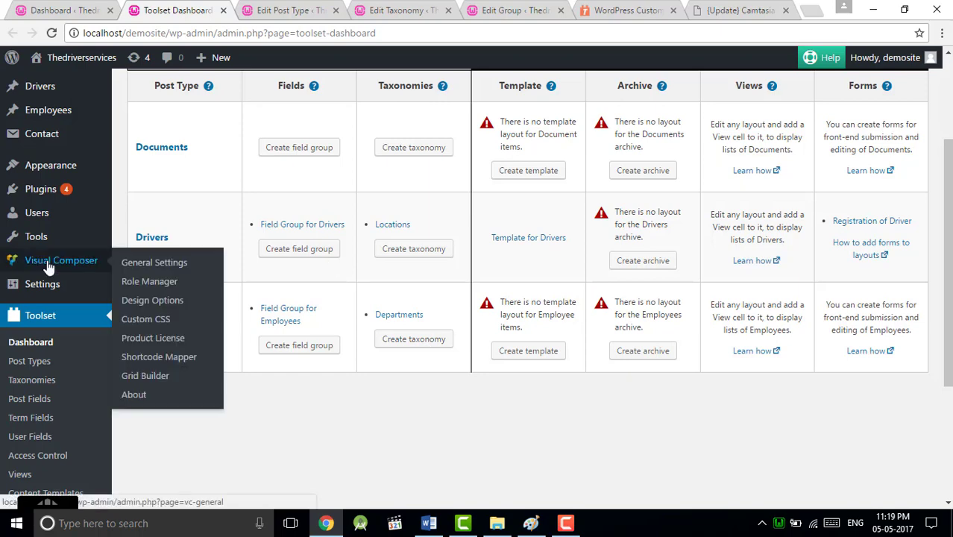
scroll(46, 262, up, 2)
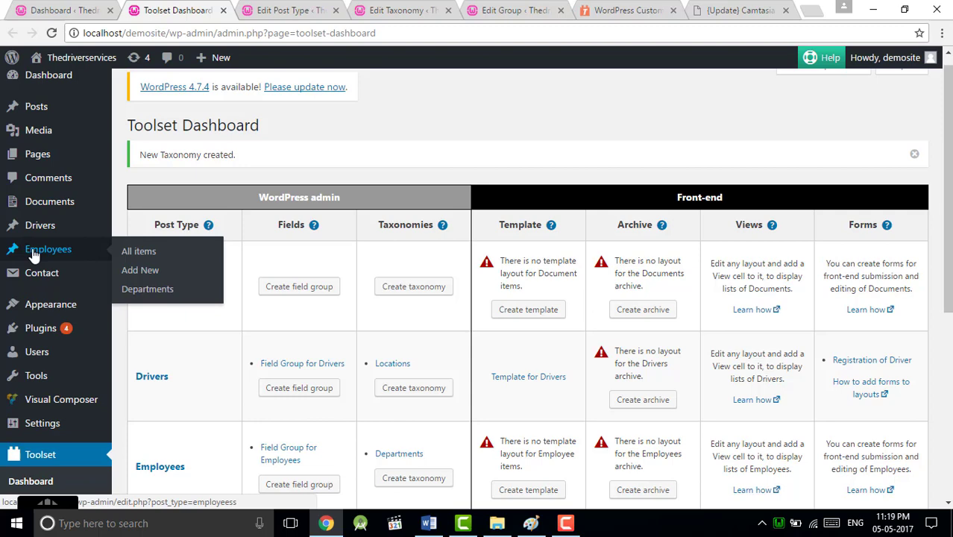
click(33, 252)
Step: Open the Add New Employee form in a separate tab, then return to the Employees list
right_click(139, 272)
click(164, 276)
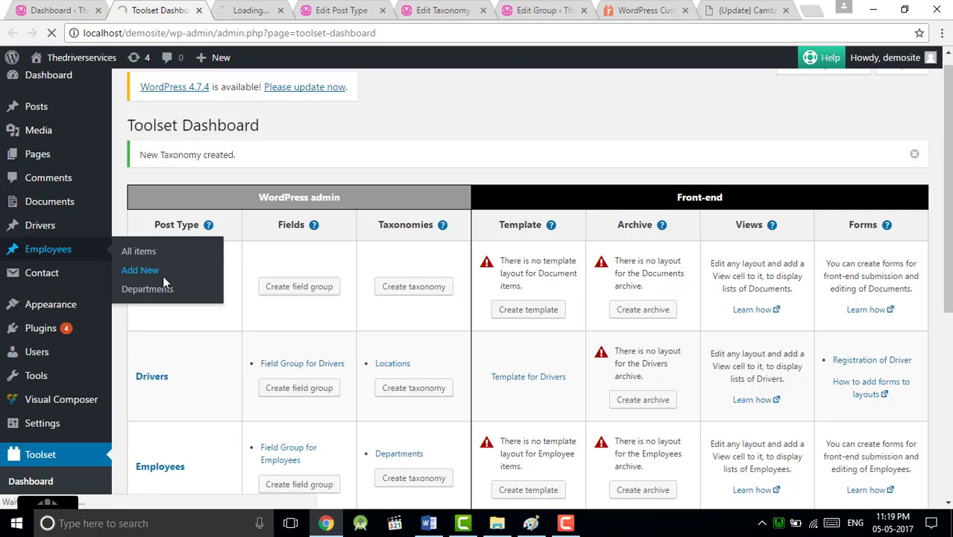
click(274, 7)
click(181, 7)
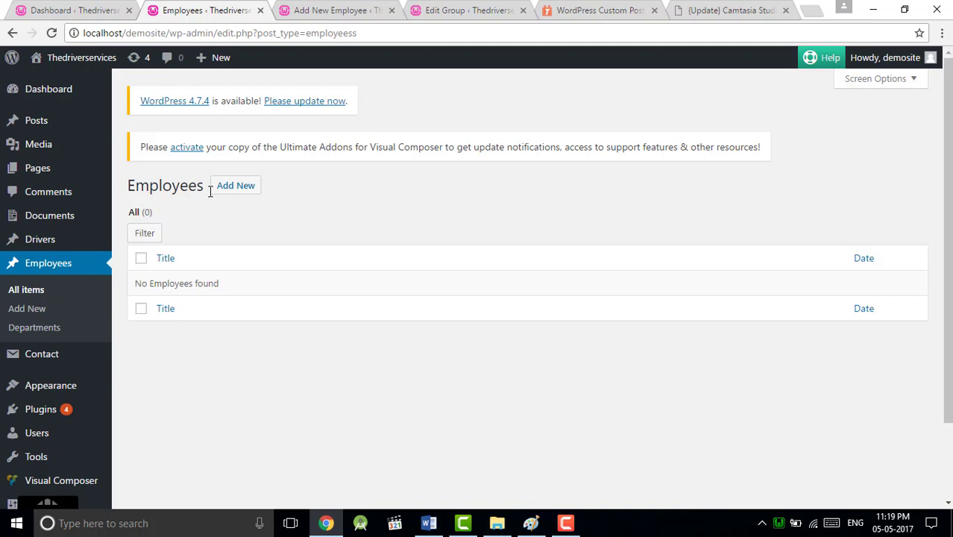
Step: Start a new employee entry titled 'Empleyee-1'
click(235, 186)
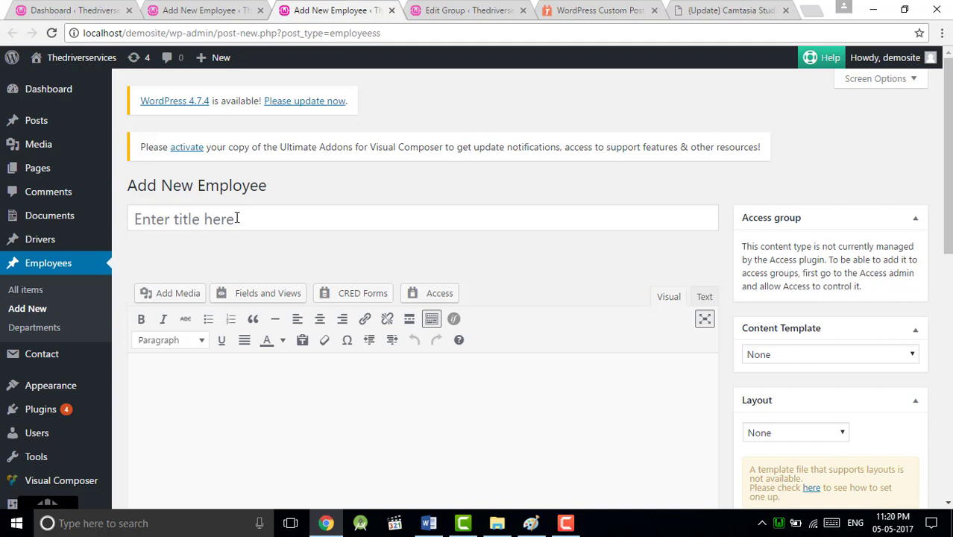
click(237, 217)
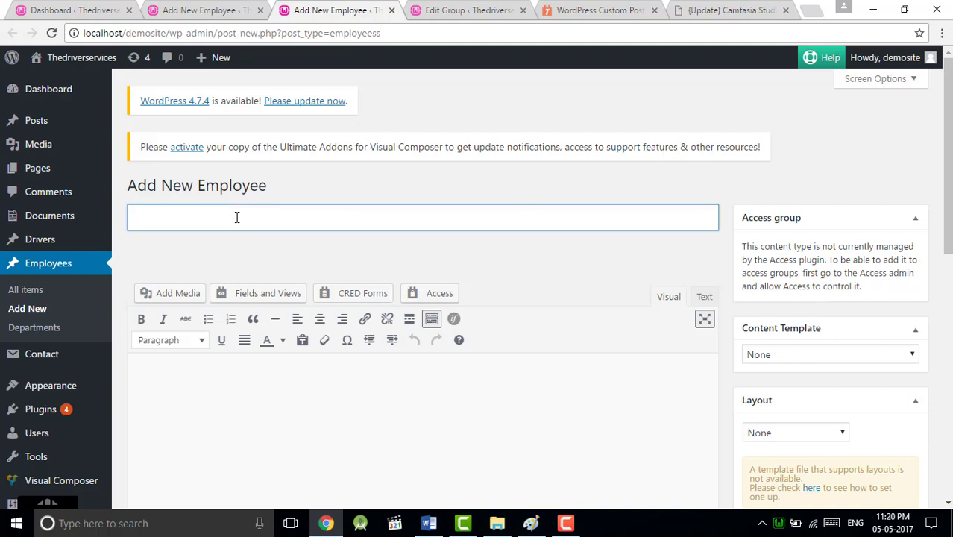
text(Emplee)
key(BackSpace)
text(yee)
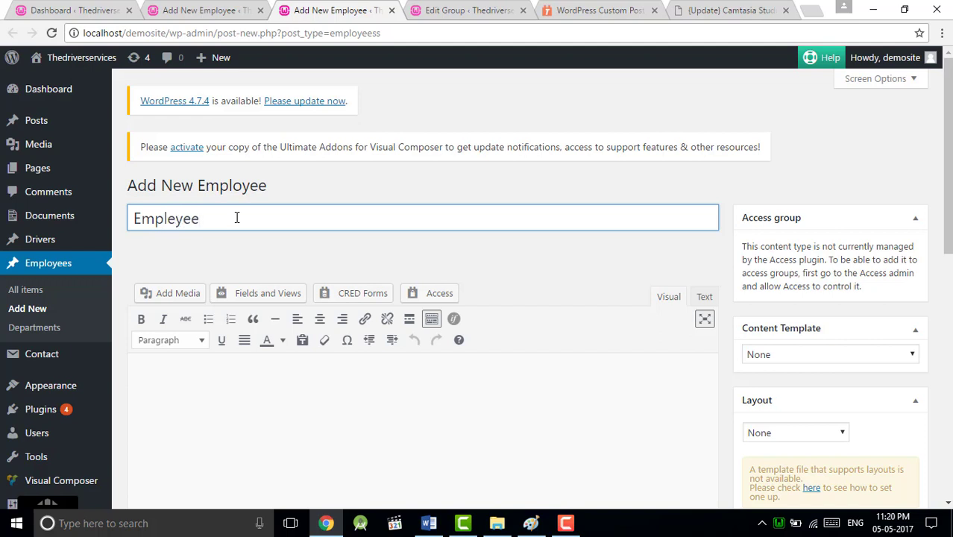
text(-1)
Step: Add the filler body text 'jvdnnvd' and scroll down to the employee fields
scroll(246, 275, down, 3)
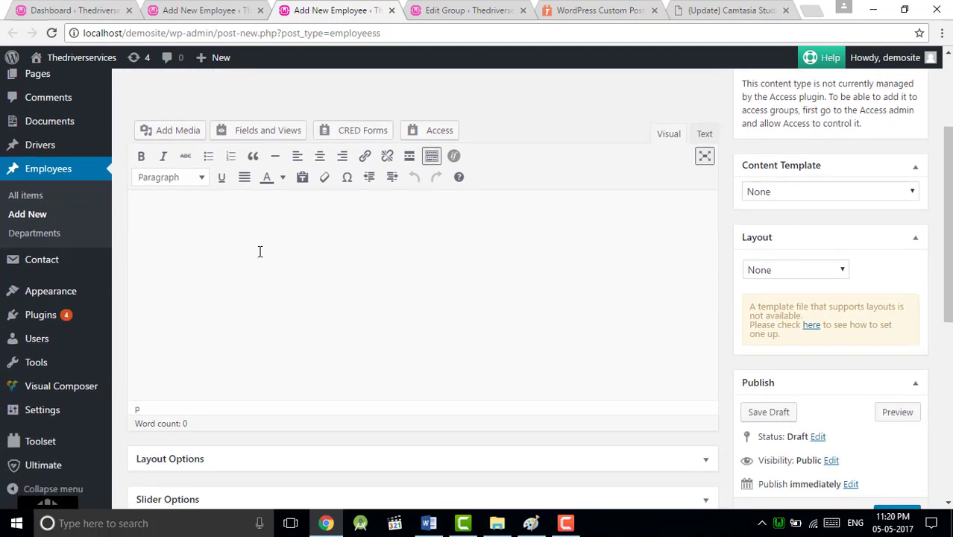
click(282, 266)
text(jvdnnvd)
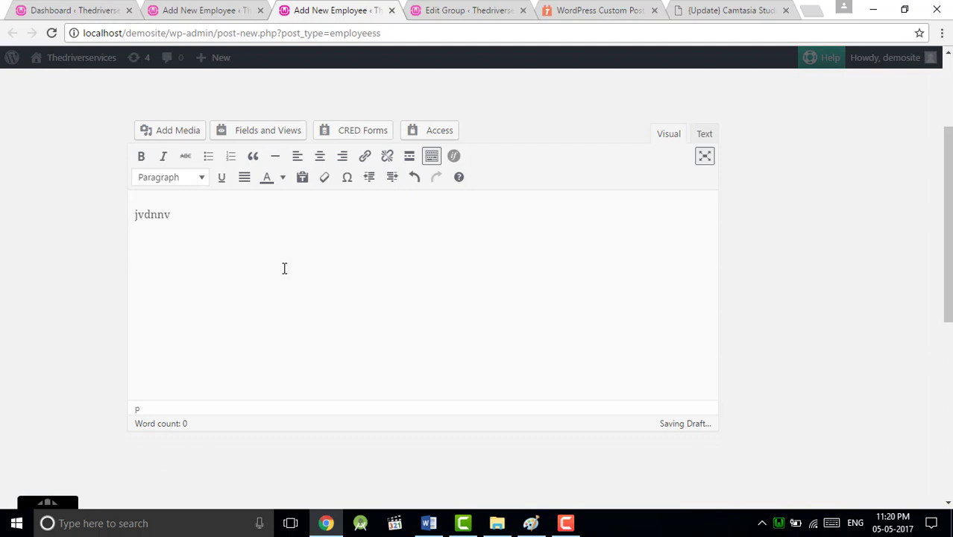
scroll(207, 295, down, 6)
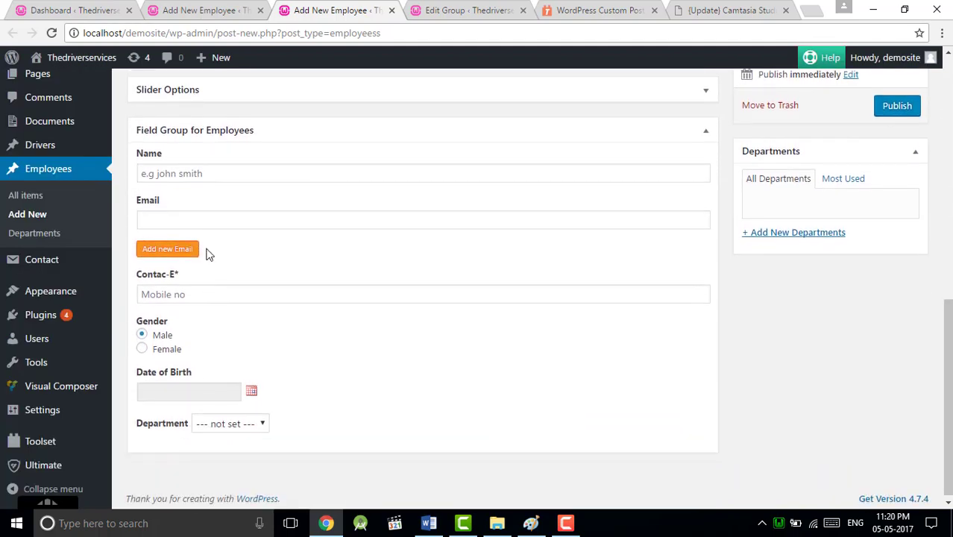
Step: Fill in the employee's name, e-mail address and mobile number
click(190, 176)
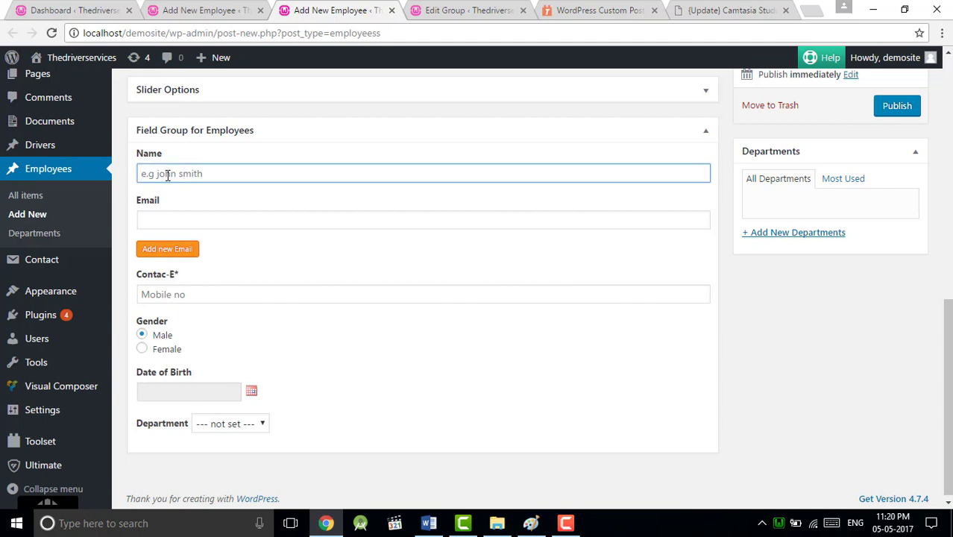
text(i)
text(o)
text(hn smith)
click(168, 216)
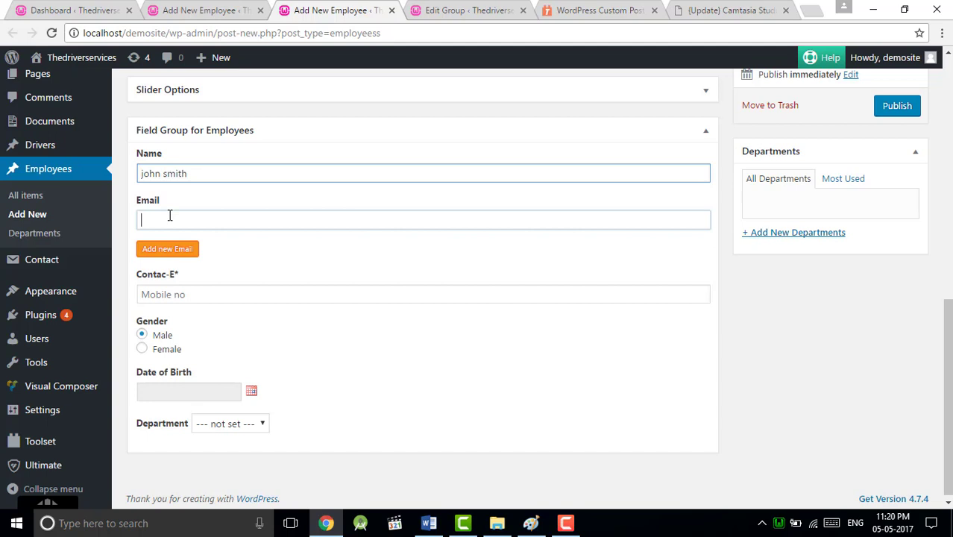
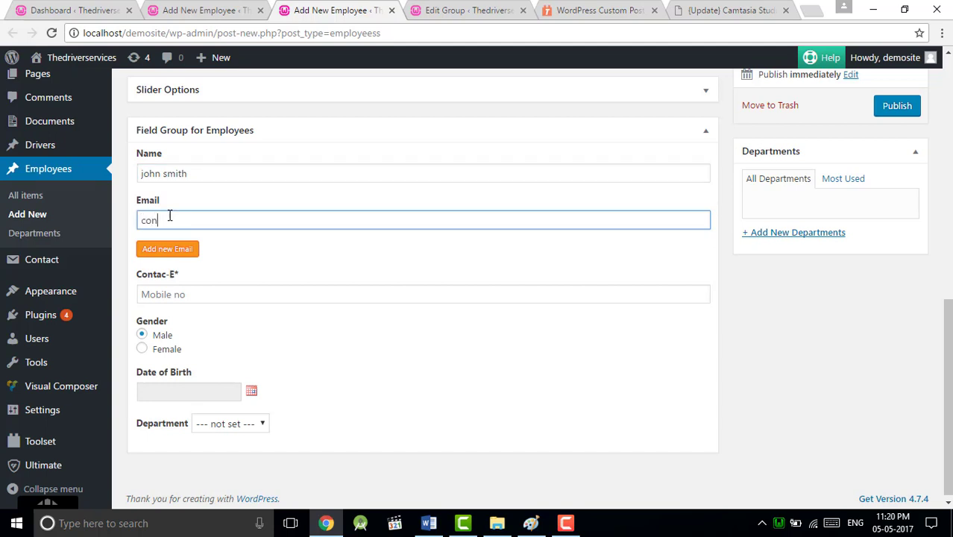
click(184, 295)
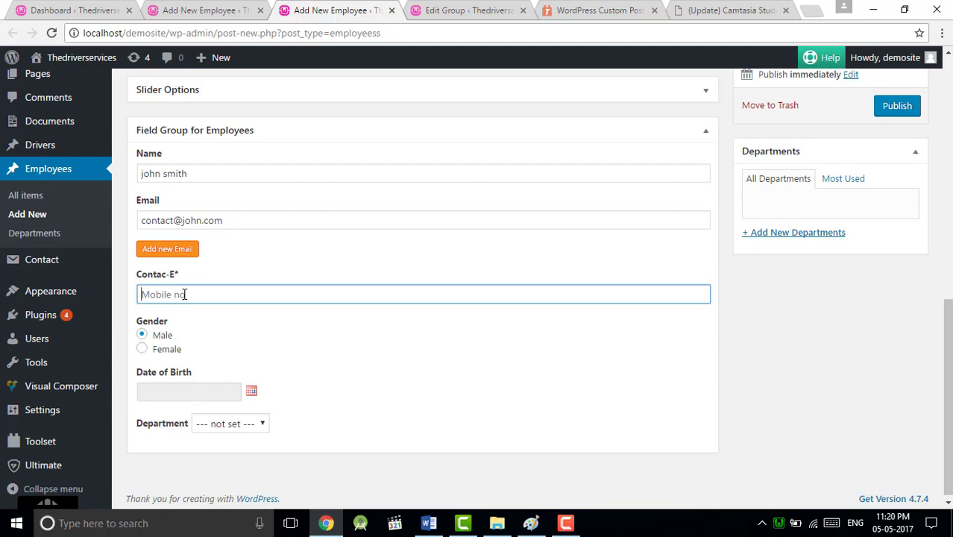
text(985647123)
Step: Set the date of birth to May 4, 2017 and the Department field to IT
click(252, 390)
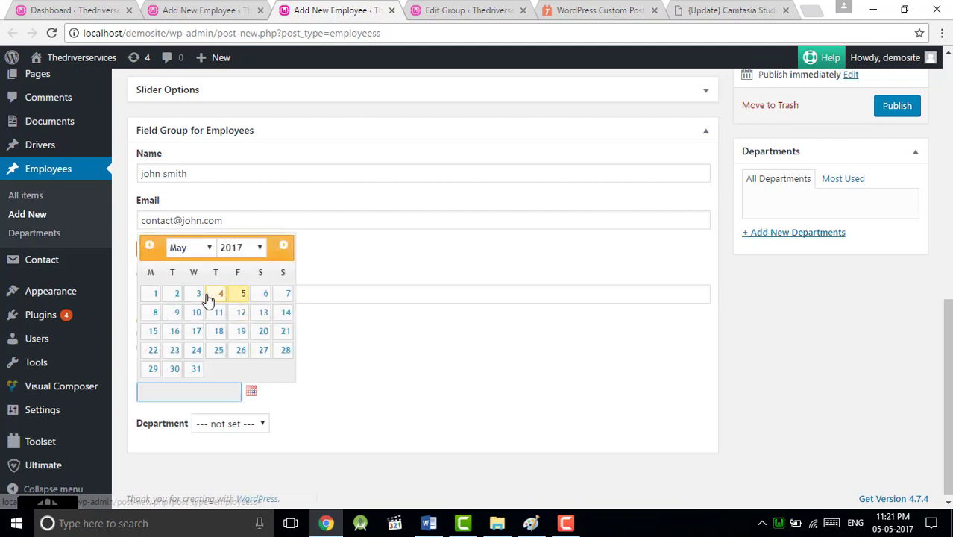
click(212, 295)
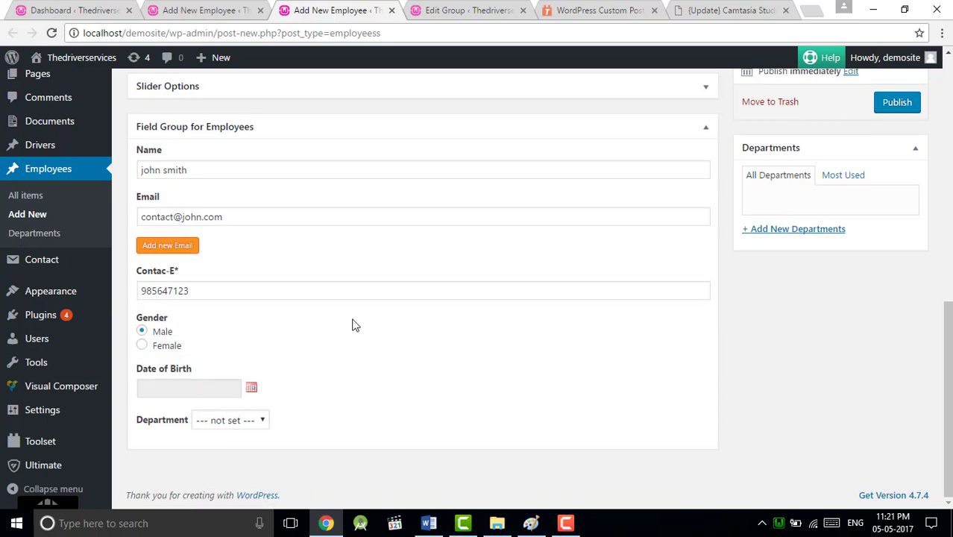
click(264, 421)
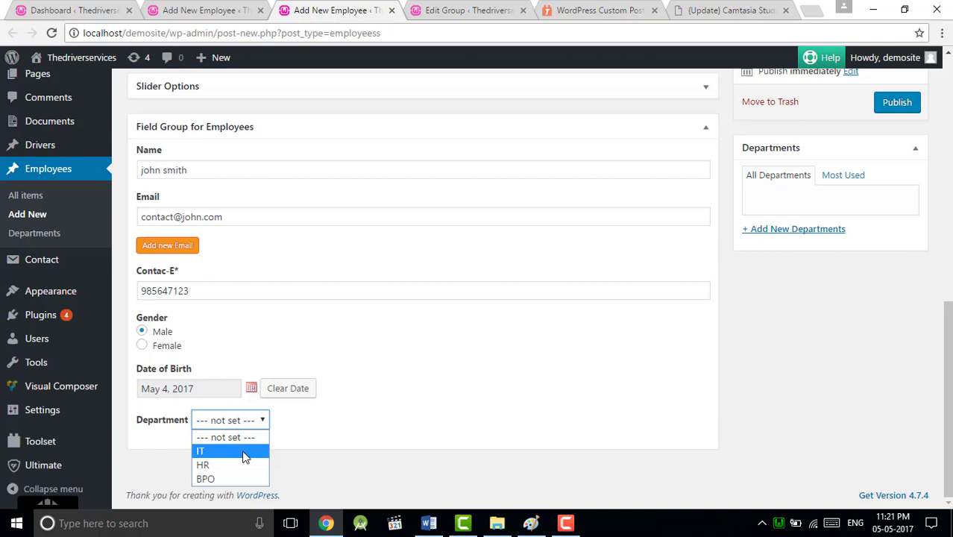
click(244, 452)
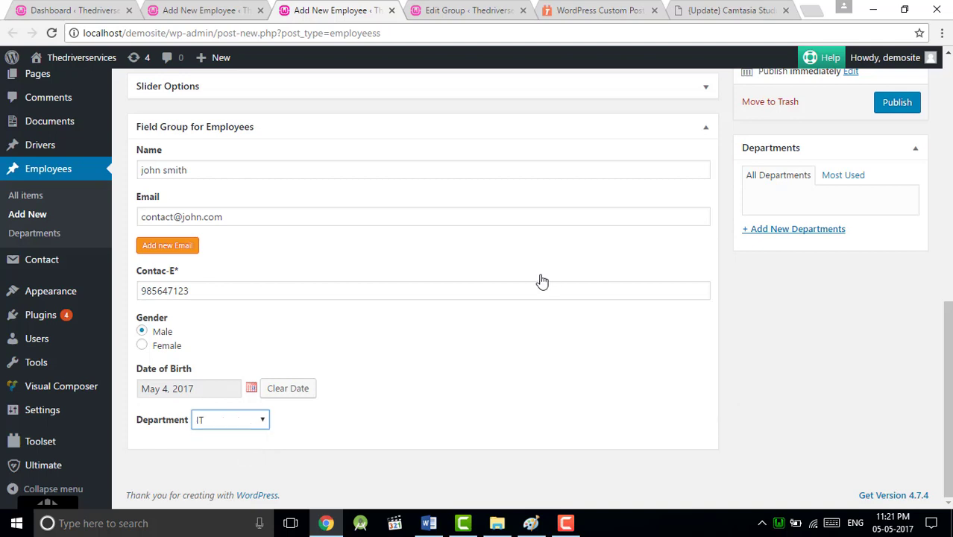
Step: Create a checked IT department term and publish the first employee
scroll(658, 270, up, 2)
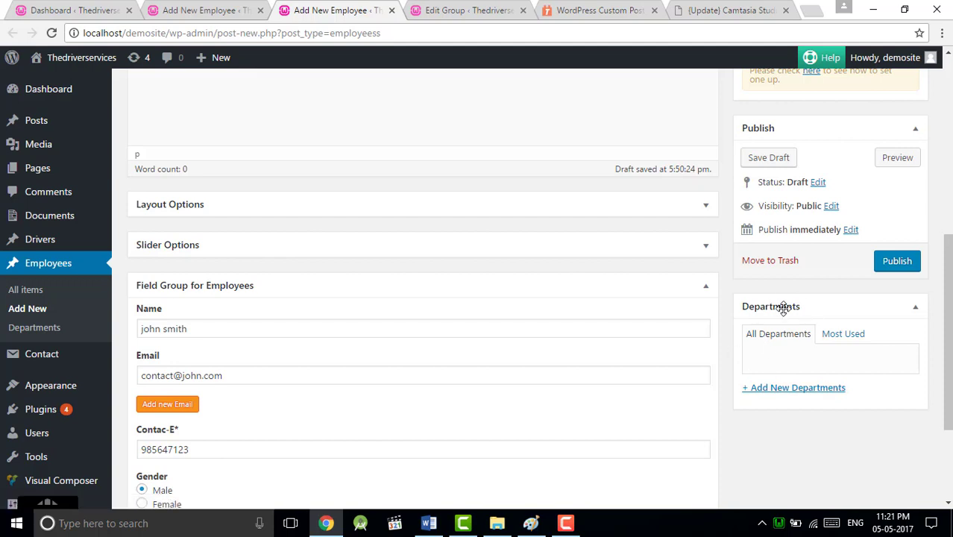
click(779, 389)
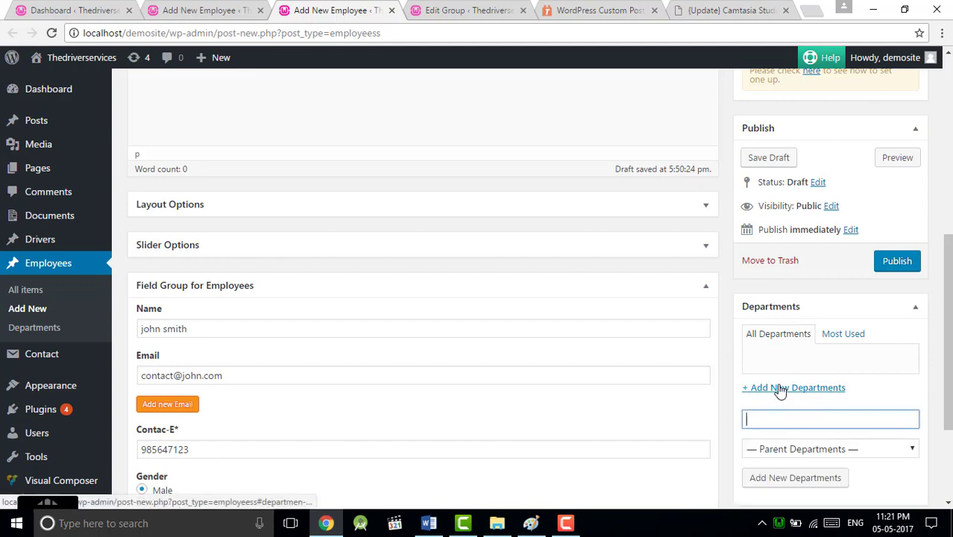
text(I)
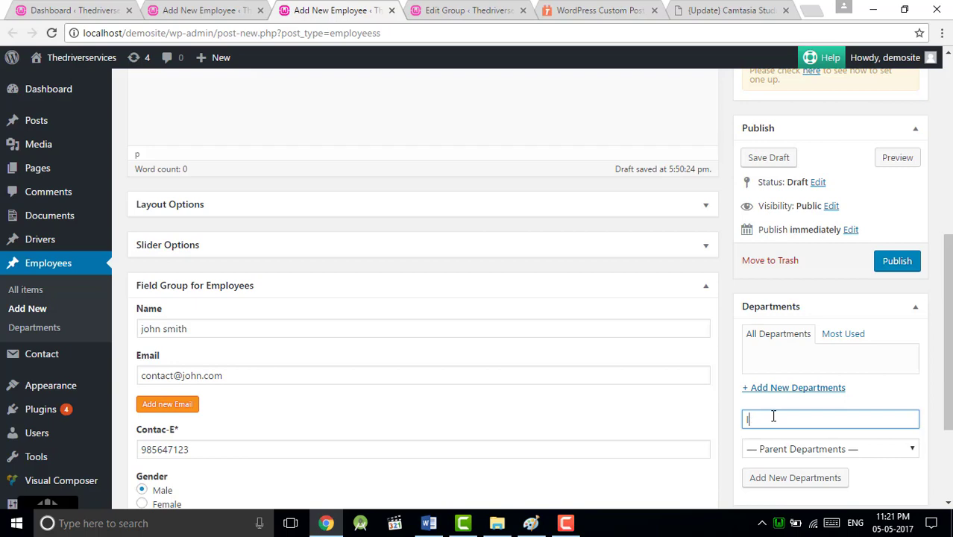
text(tIT)
key(Return)
scroll(744, 346, up, 3)
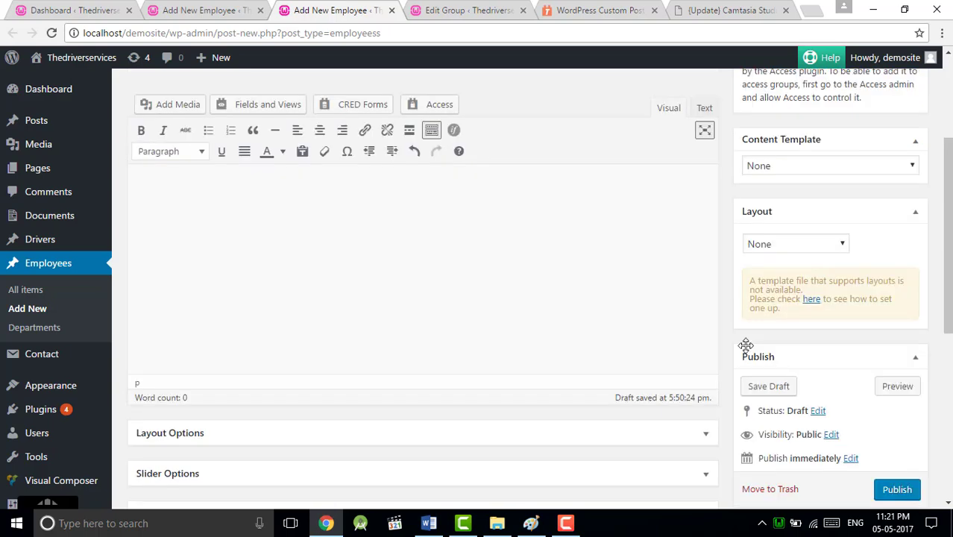
scroll(743, 343, down, 4)
click(898, 174)
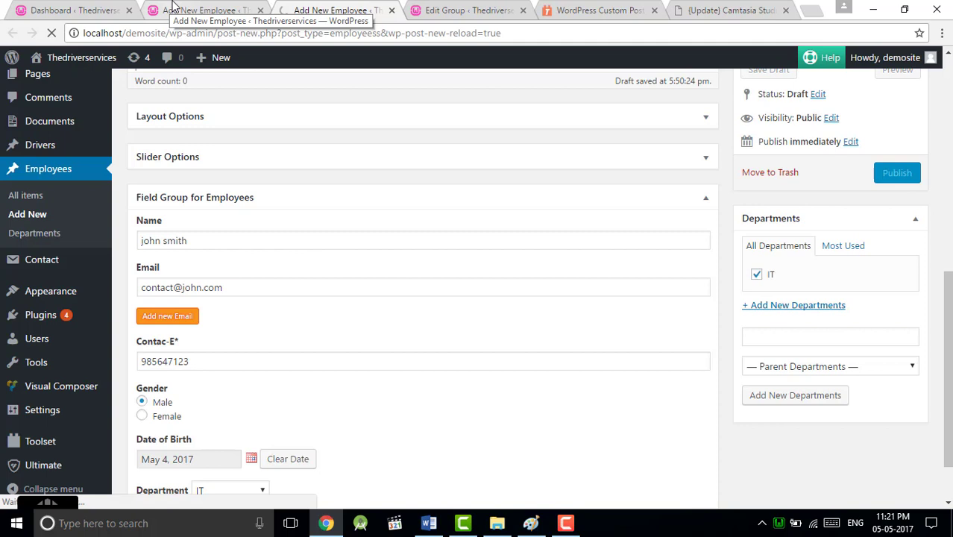
Step: Title the blank second employee form 'Emplyee-2'
click(212, 9)
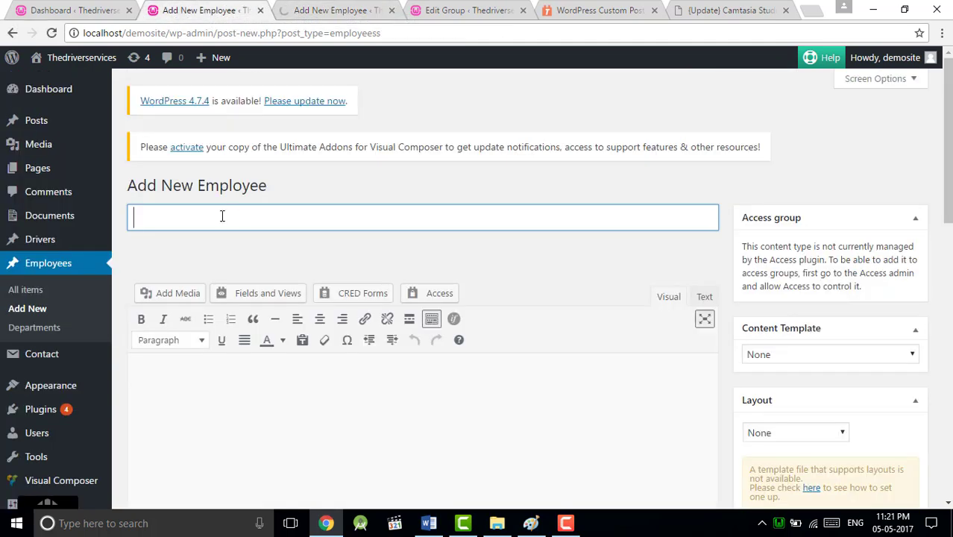
text(Emplyee)
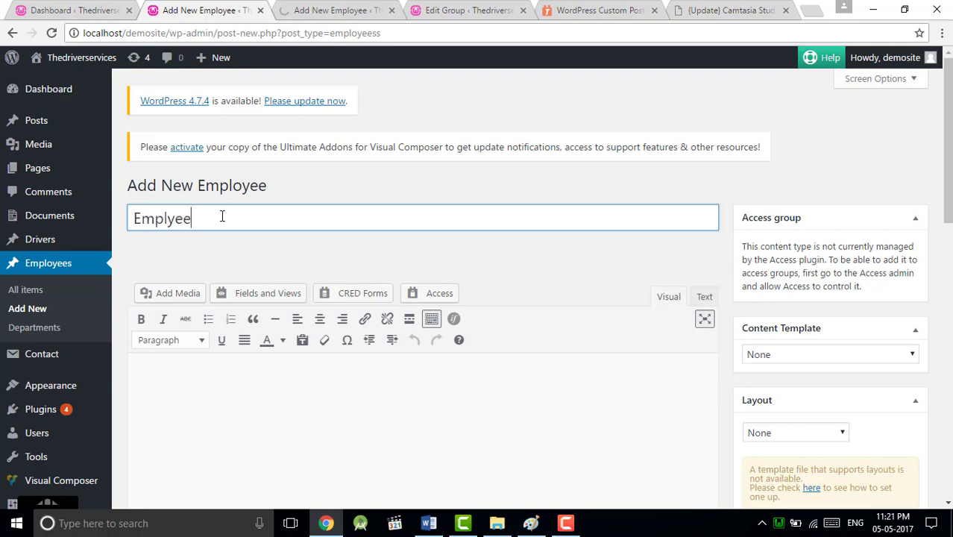
text(-2)
scroll(222, 224, down, 3)
scroll(222, 226, down, 8)
Step: Enter the second employee's name, e-mail address and mobile number
click(281, 167)
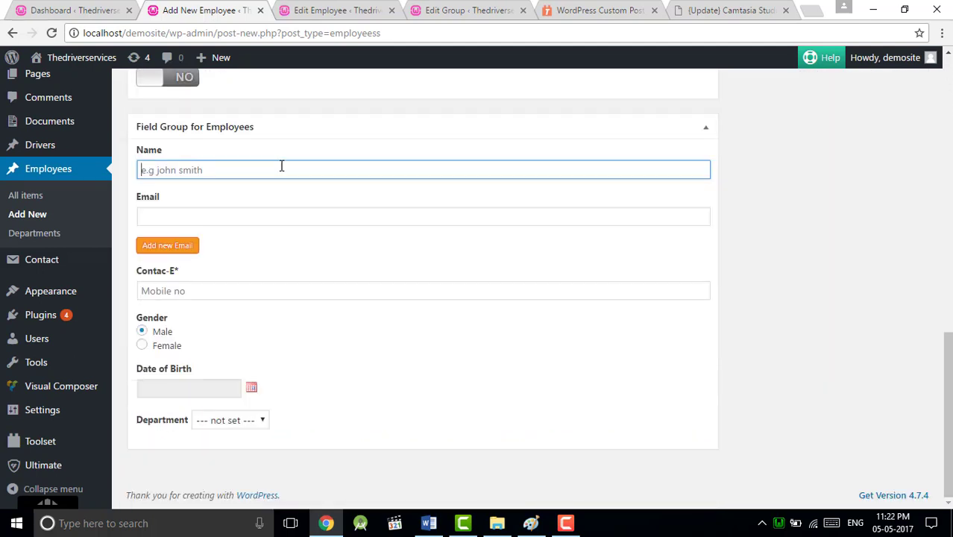
text(Mark)
click(219, 216)
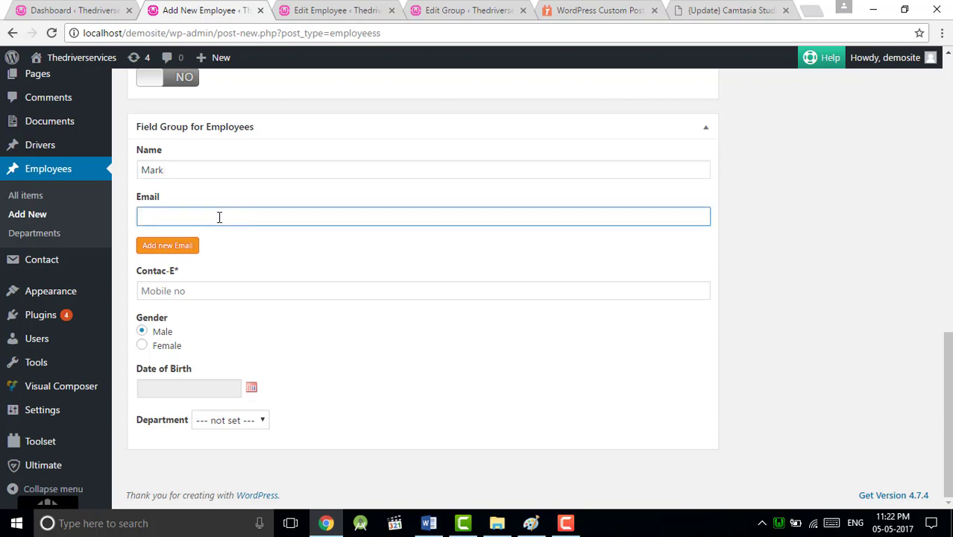
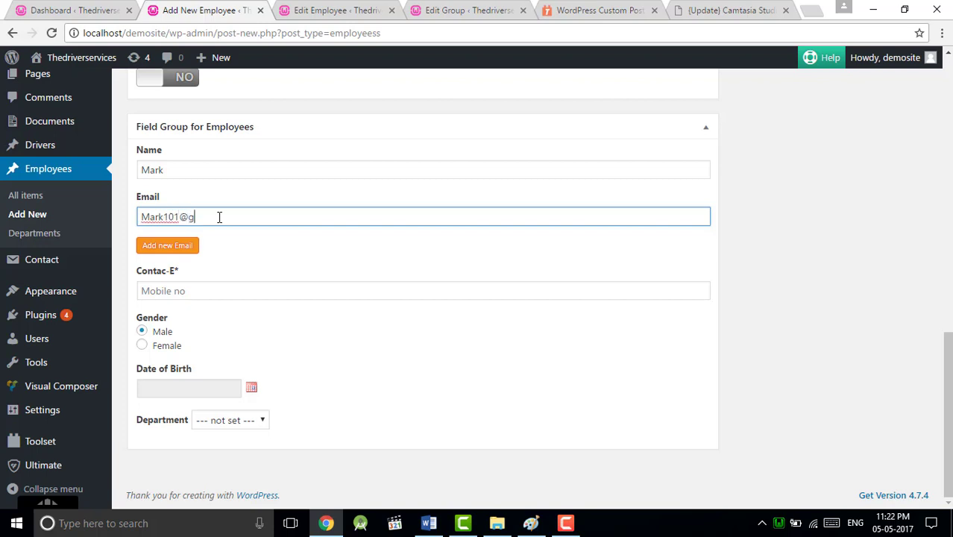
click(193, 290)
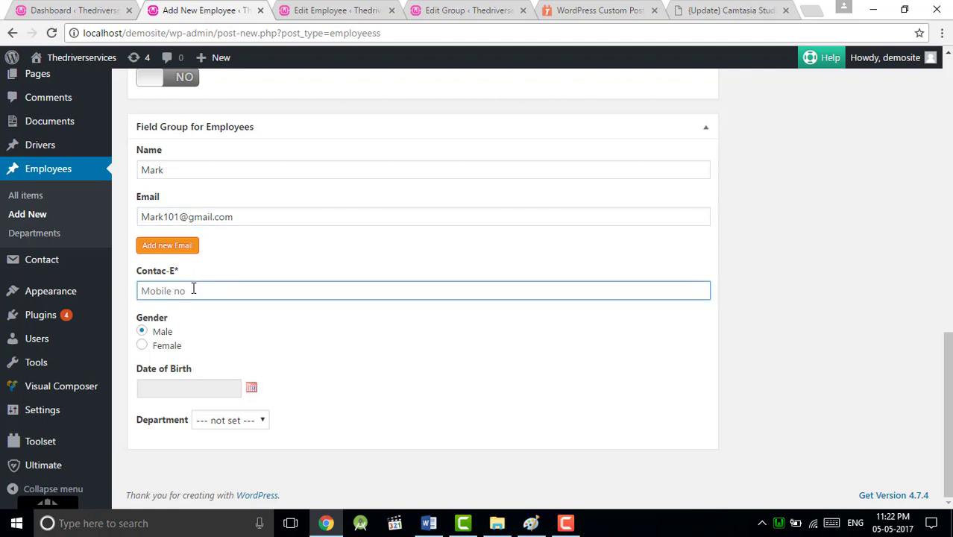
text(68953441)
Step: Set the birth date to the 13th in 2005 and the Department field to HR
click(249, 388)
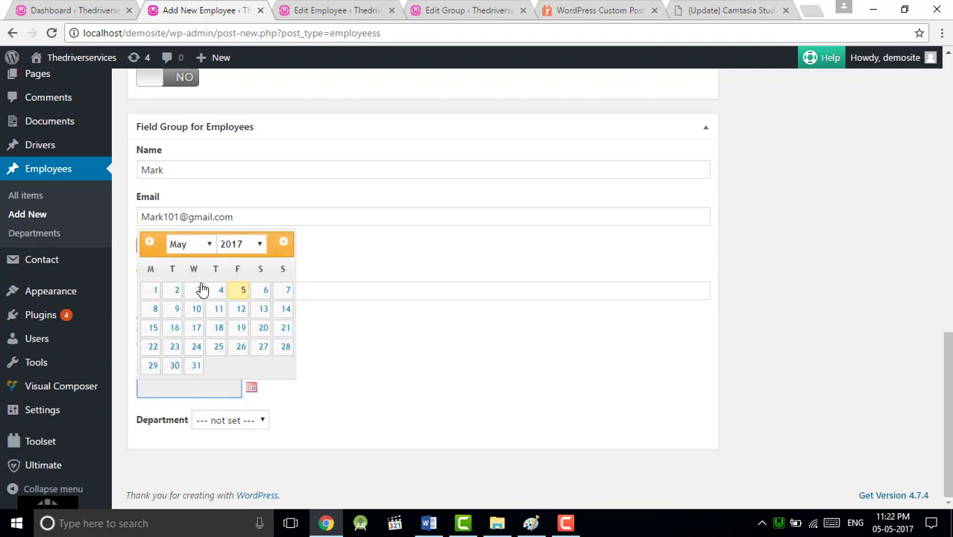
click(264, 243)
click(259, 243)
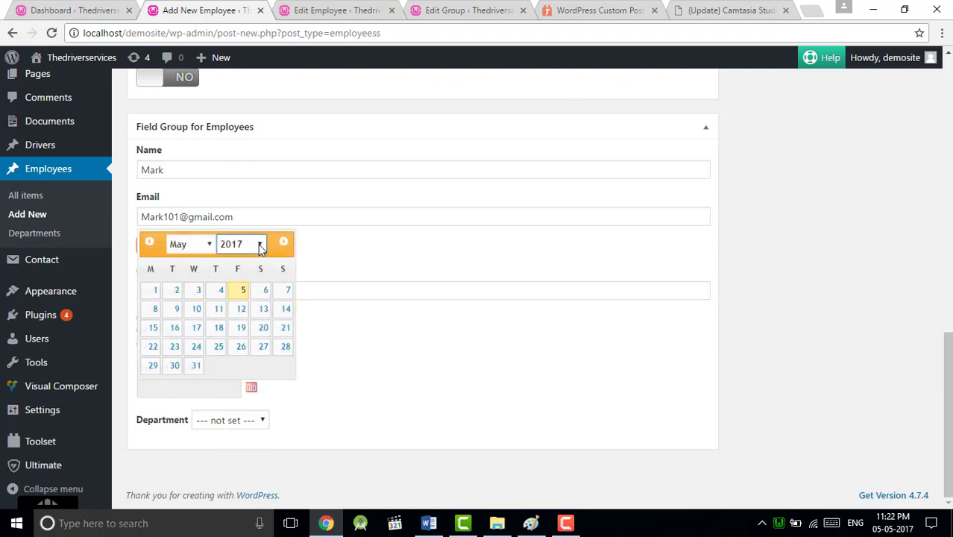
click(260, 244)
click(242, 336)
click(231, 328)
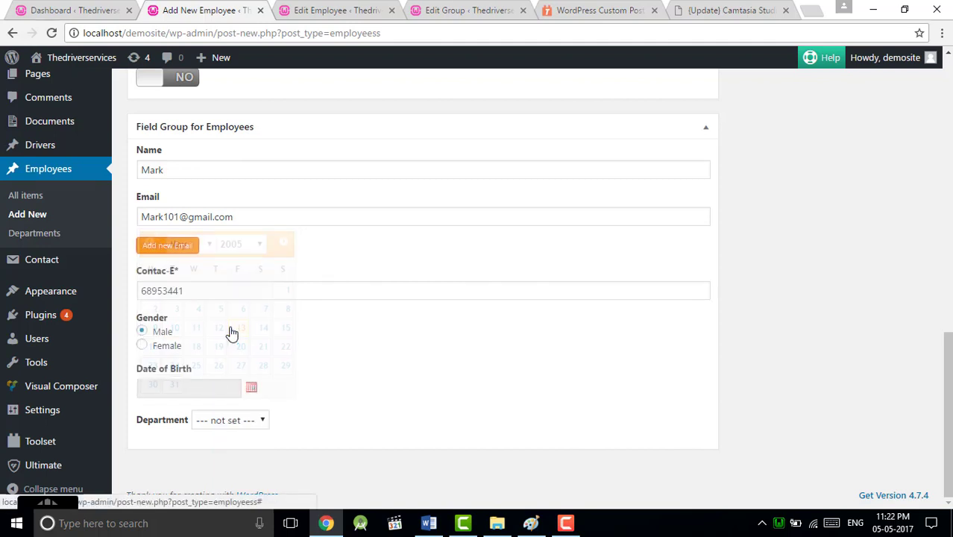
click(250, 422)
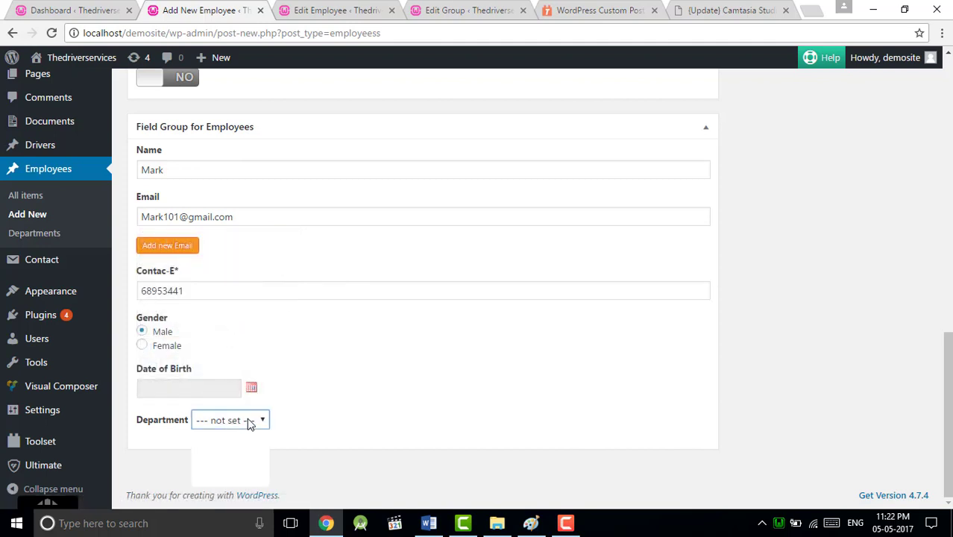
click(240, 462)
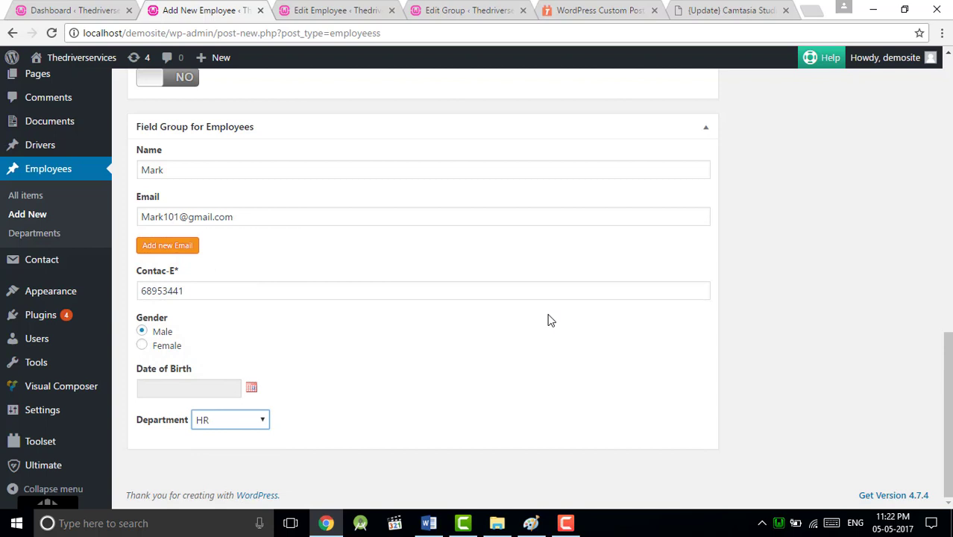
scroll(759, 188, up, 2)
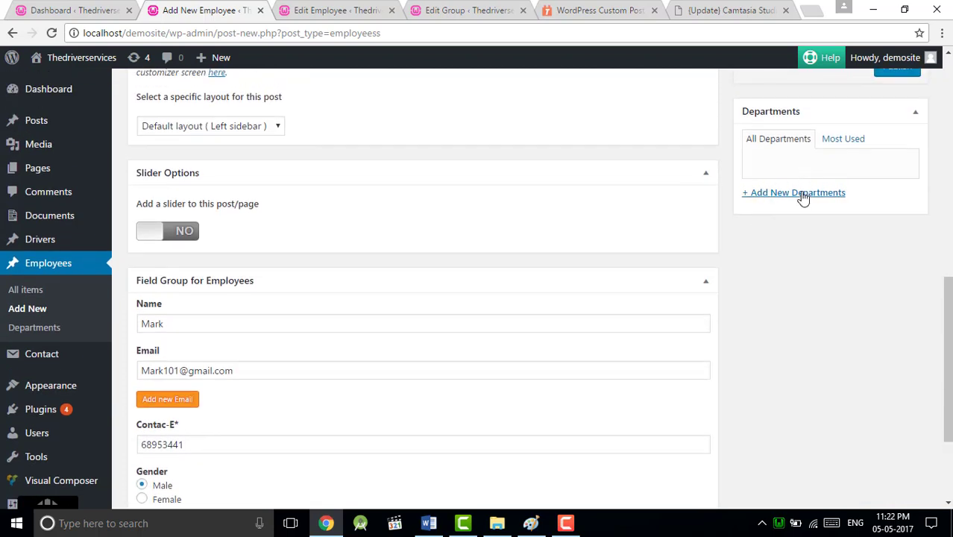
Step: Create a checked HR department term and publish the second employee
click(802, 197)
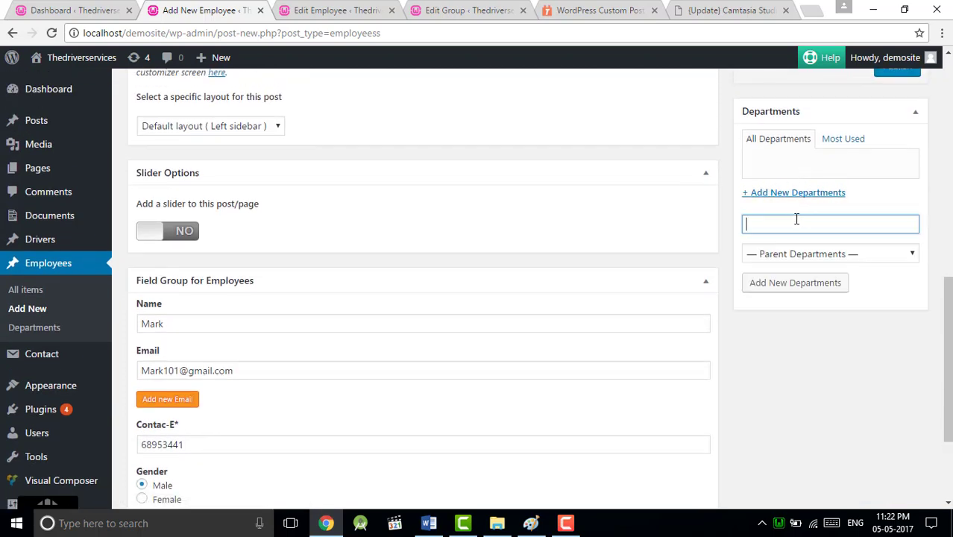
text(Hr)
text(R)
key(Return)
scroll(798, 219, up, 3)
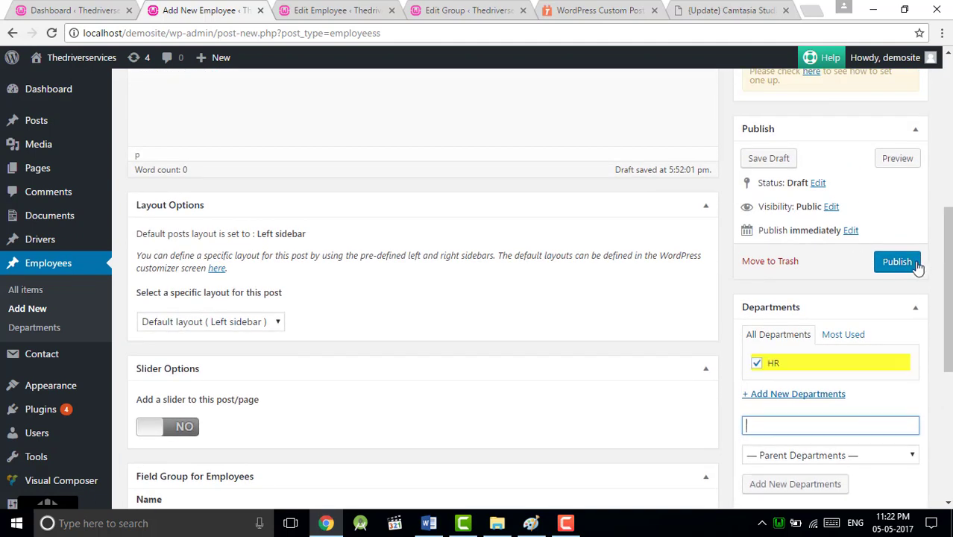
click(914, 266)
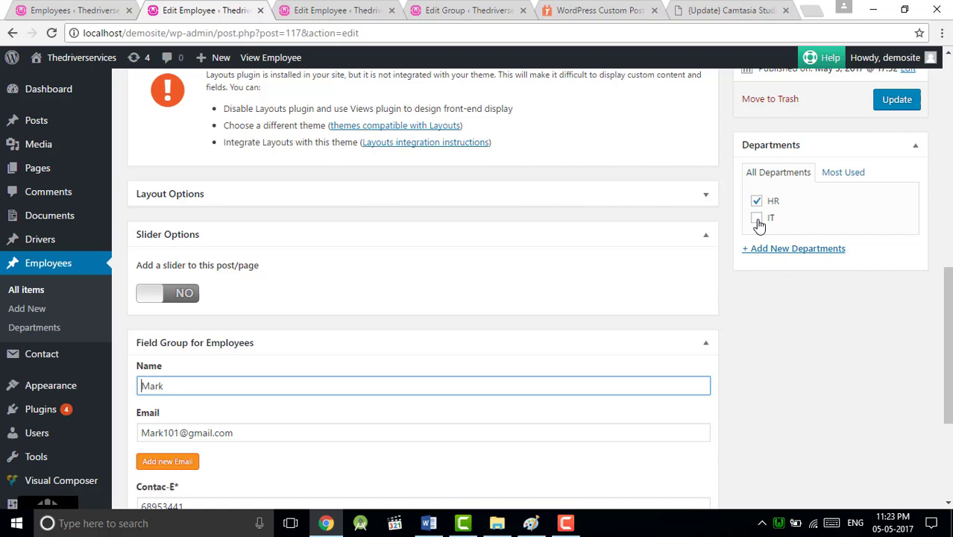
Step: Look over the published second employee's edit page
click(583, 214)
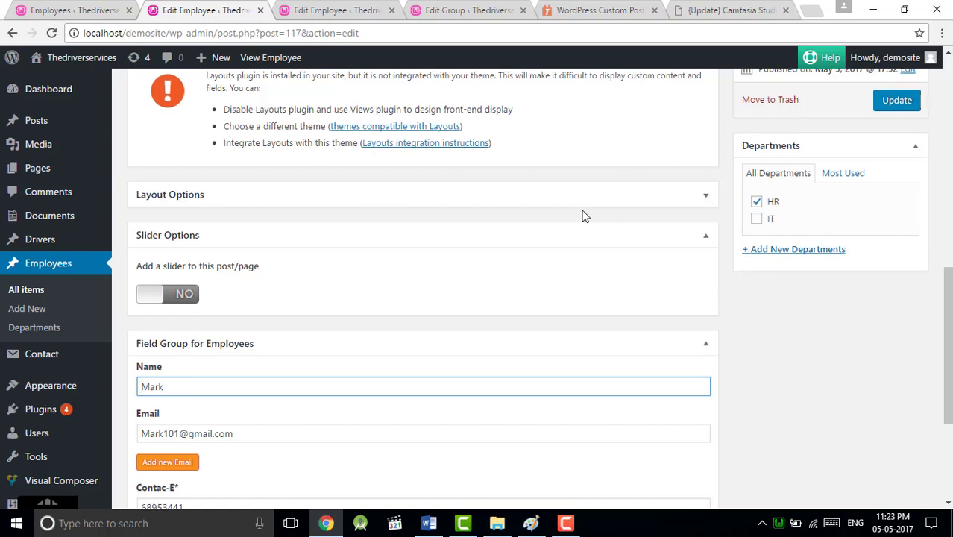
scroll(584, 216, up, 4)
scroll(584, 216, down, 4)
scroll(584, 215, down, 3)
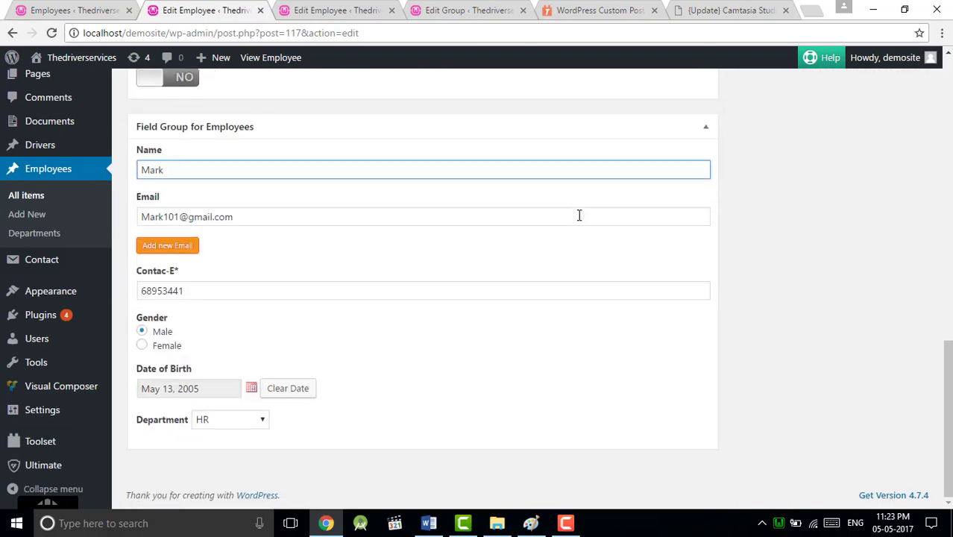
scroll(570, 316, up, 3)
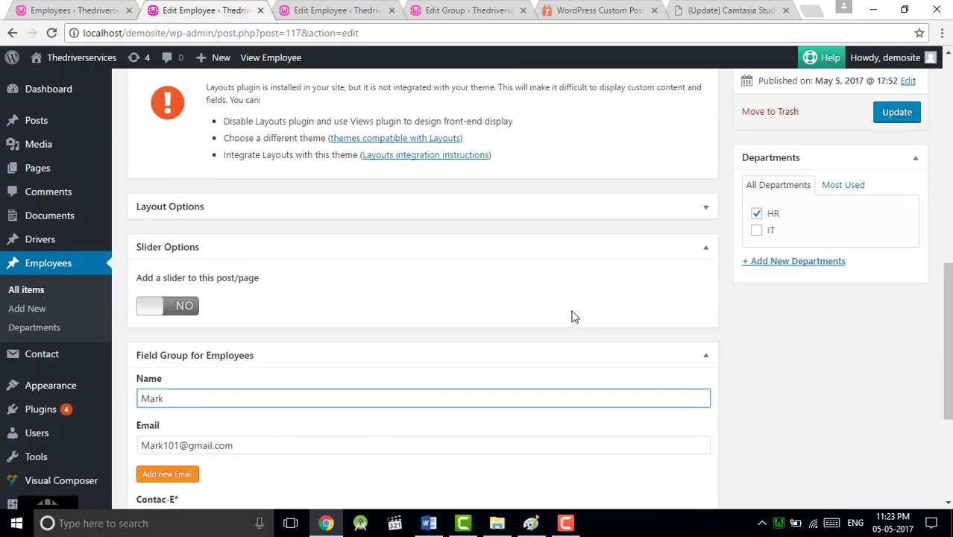
Step: Check the first employee's page shows IT under Departments, then return to the employees list
click(312, 9)
scroll(387, 347, down, 5)
scroll(387, 347, down, 6)
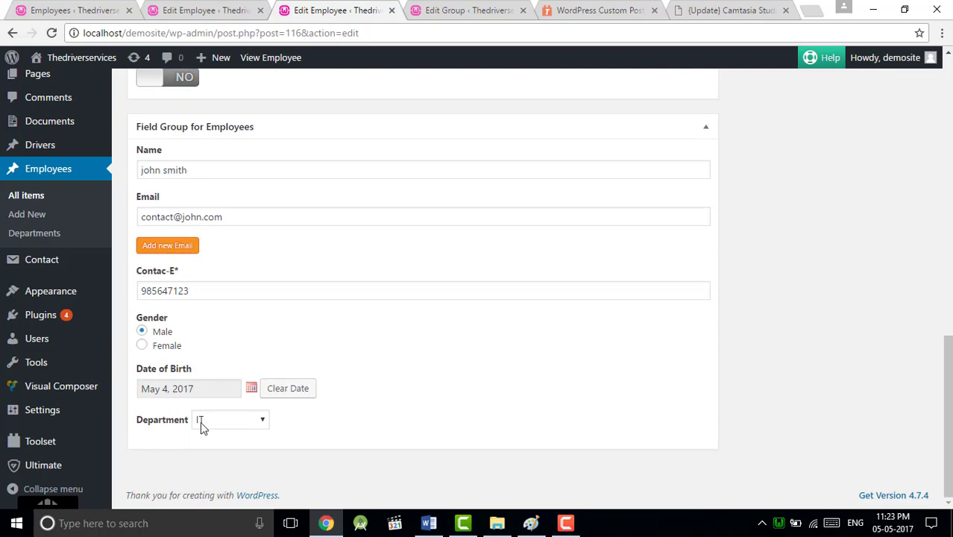
scroll(401, 335, up, 3)
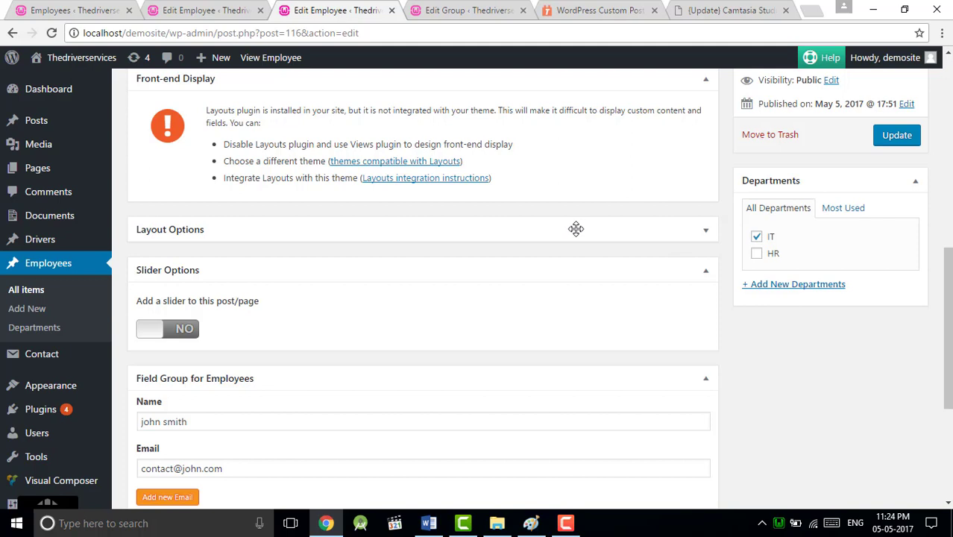
key(ctrl+1)
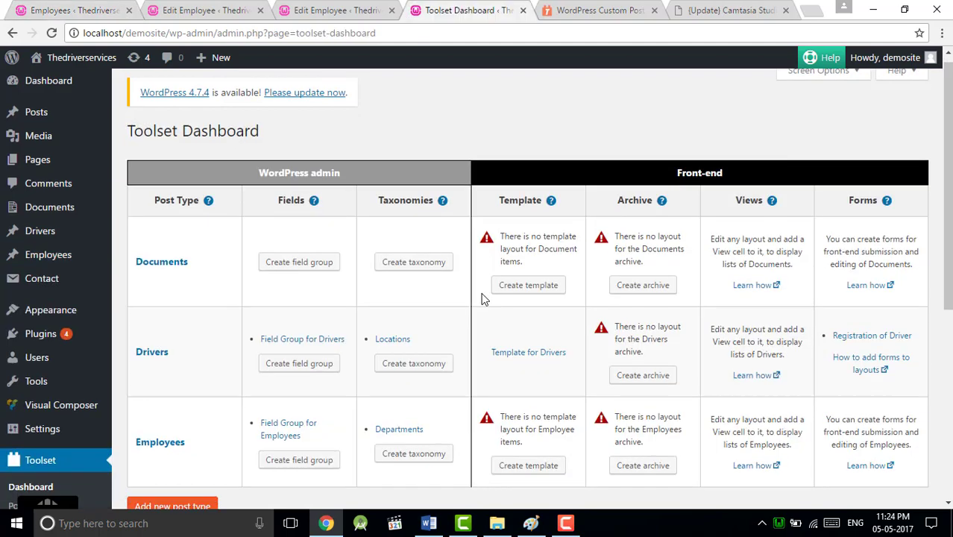
scroll(483, 298, down, 2)
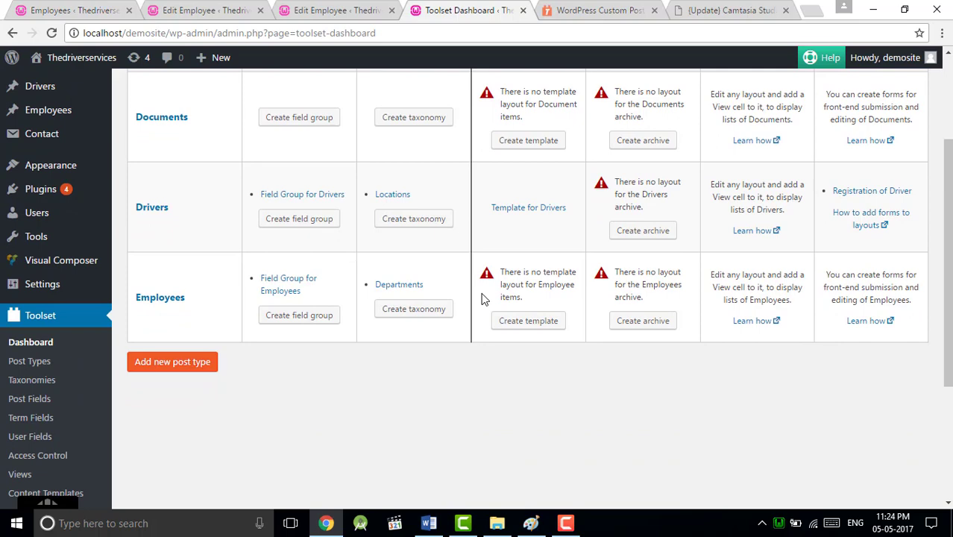
scroll(483, 298, up, 2)
scroll(483, 298, down, 3)
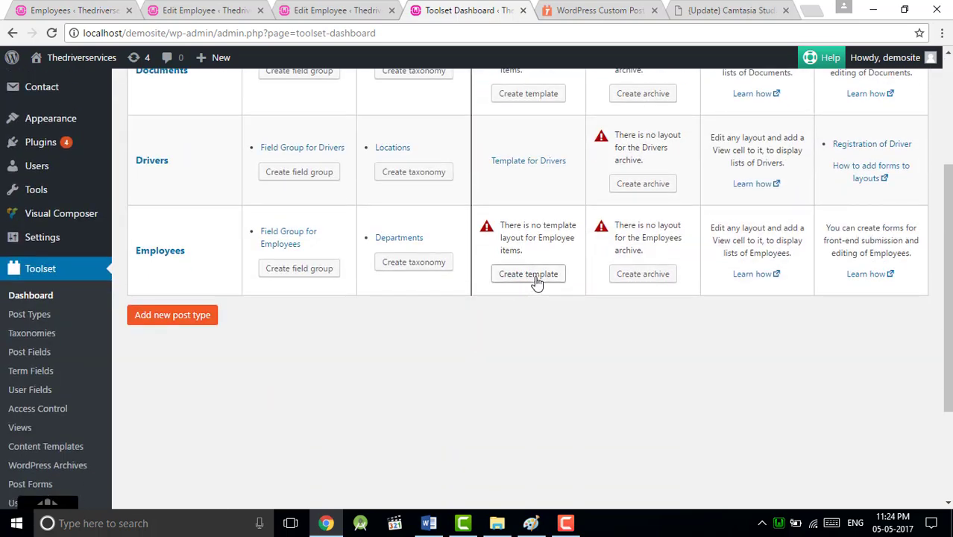
scroll(535, 281, up, 2)
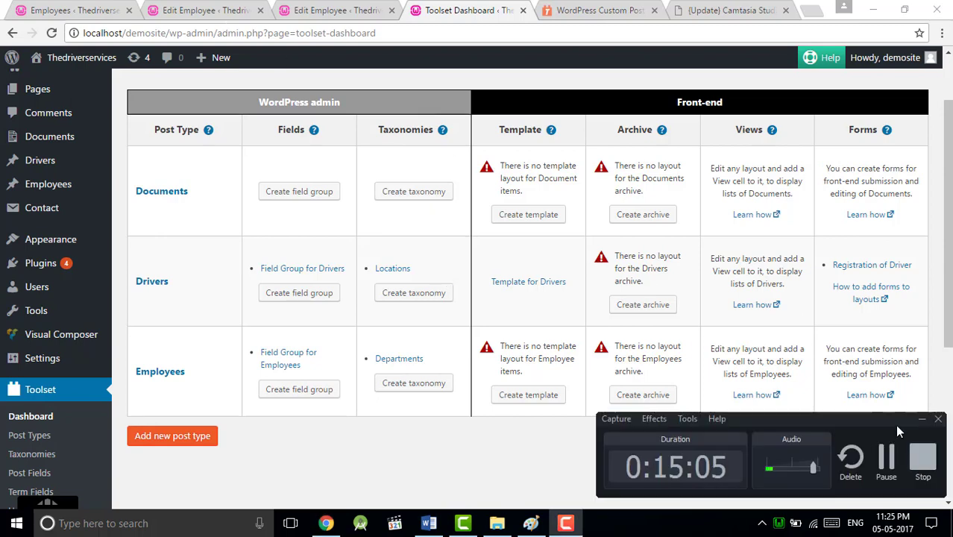
click(922, 419)
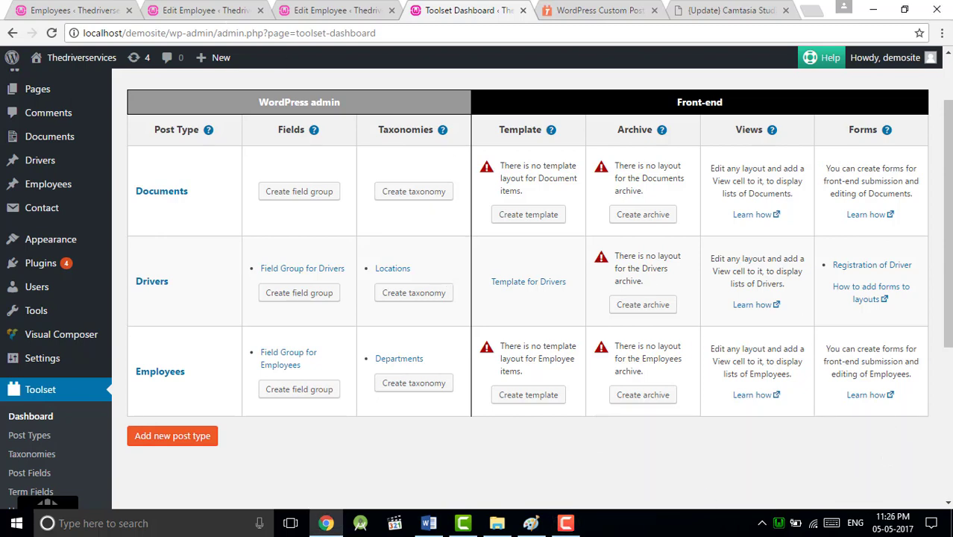